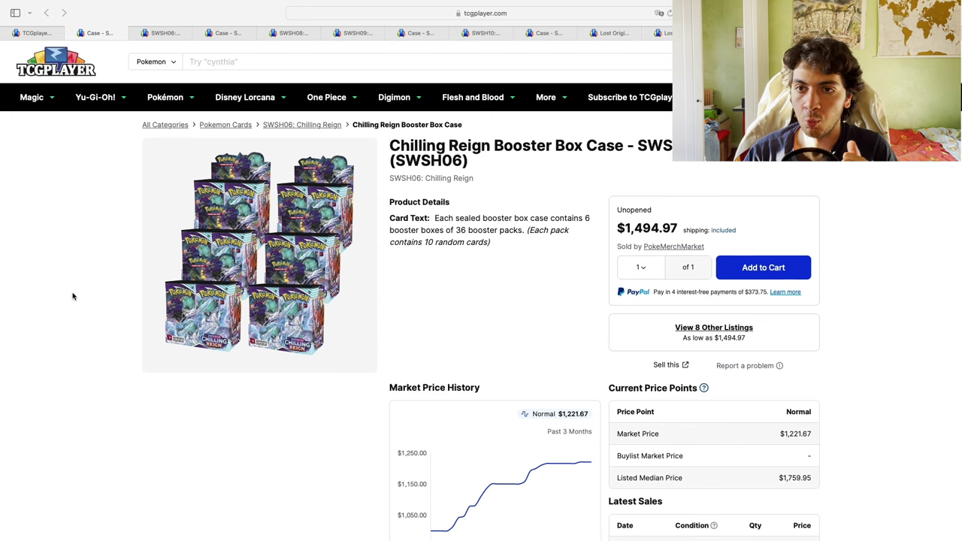
Review the TCGplayer product pages from the Fusion Strike booster box case through the Silver Tempest booster box case
{"action": "left_click", "coordinate": [219, 38]}
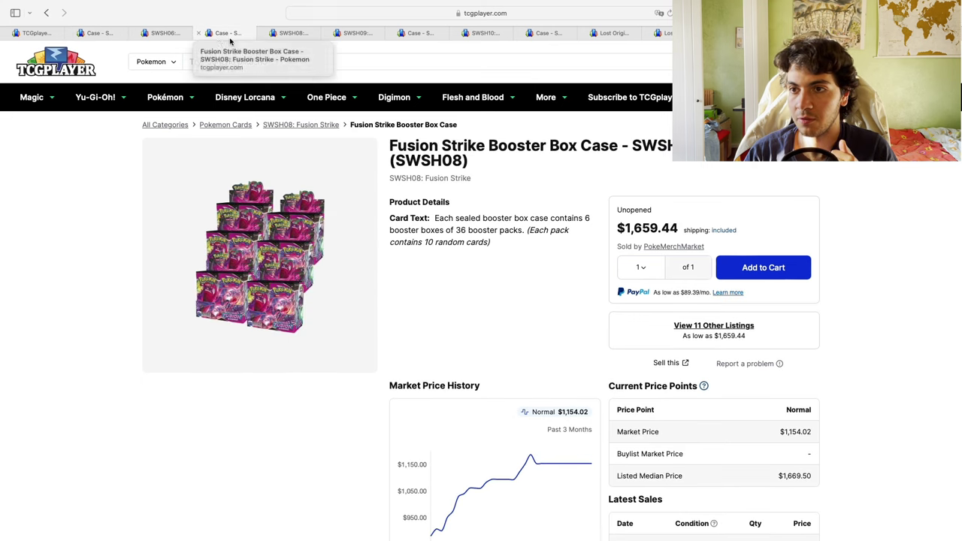
{"action": "left_click", "coordinate": [360, 35]}
{"action": "left_click", "coordinate": [481, 34]}
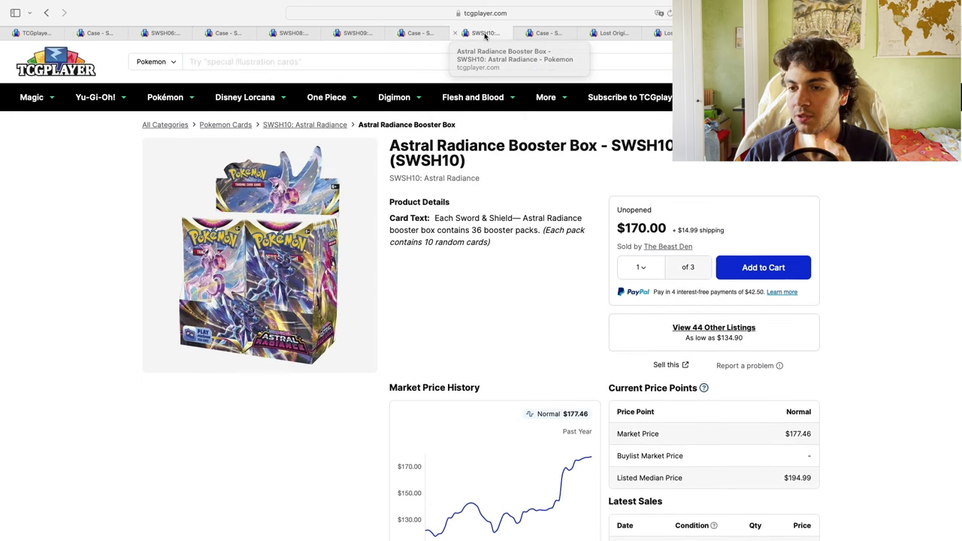
{"action": "left_click", "coordinate": [602, 33]}
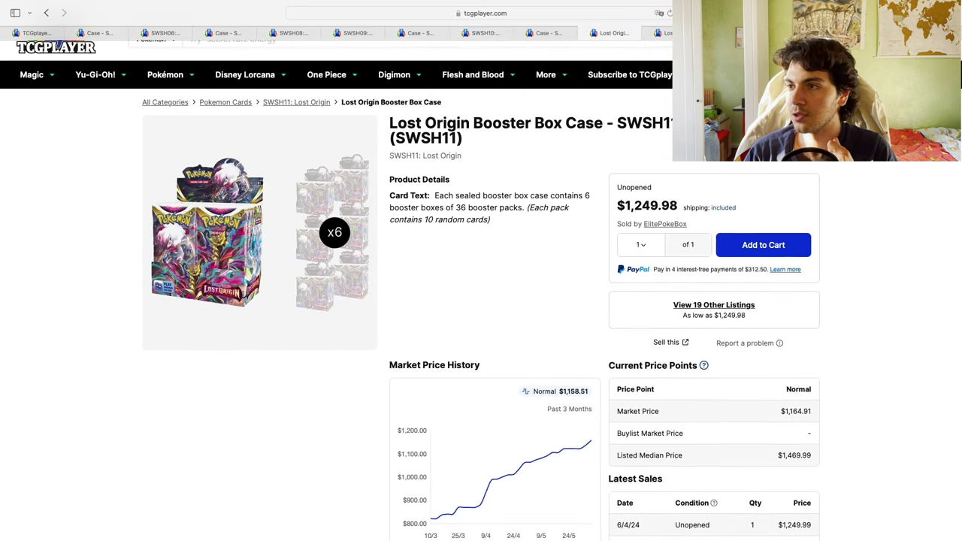
{"action": "left_click", "coordinate": [706, 34]}
{"action": "left_click", "coordinate": [736, 34]}
{"action": "scroll", "coordinate": [368, 232], "scroll_direction": "up", "scroll_amount": 10}
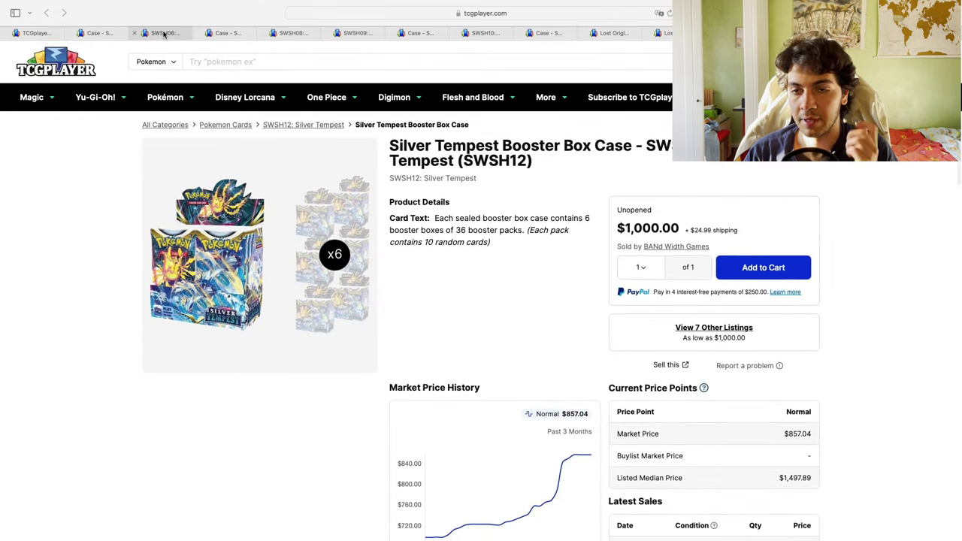
Compare the Chilling Reign booster box case with its single-box listings and one-year price history, then bring up the Fusion Strike case
{"action": "mouse_move", "coordinate": [164, 34]}
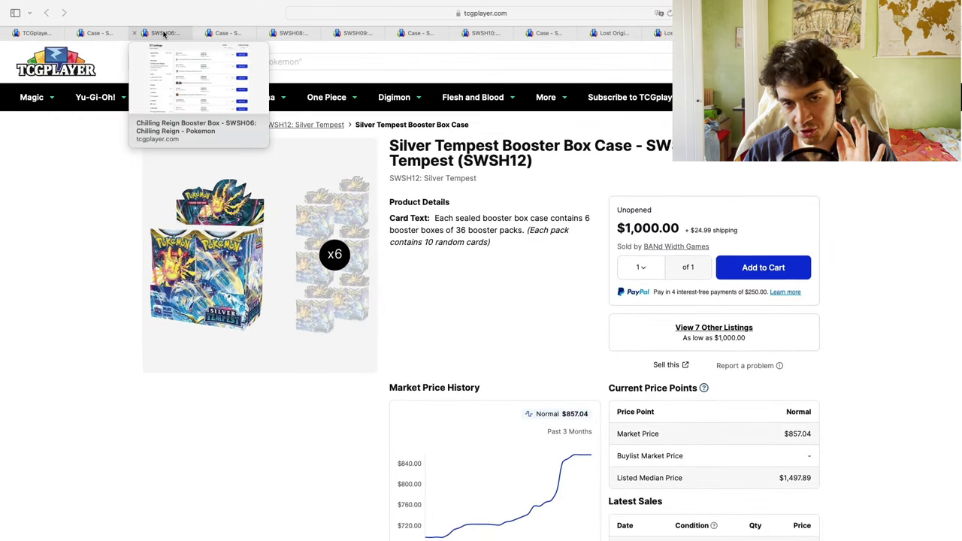
{"action": "left_click", "coordinate": [98, 33]}
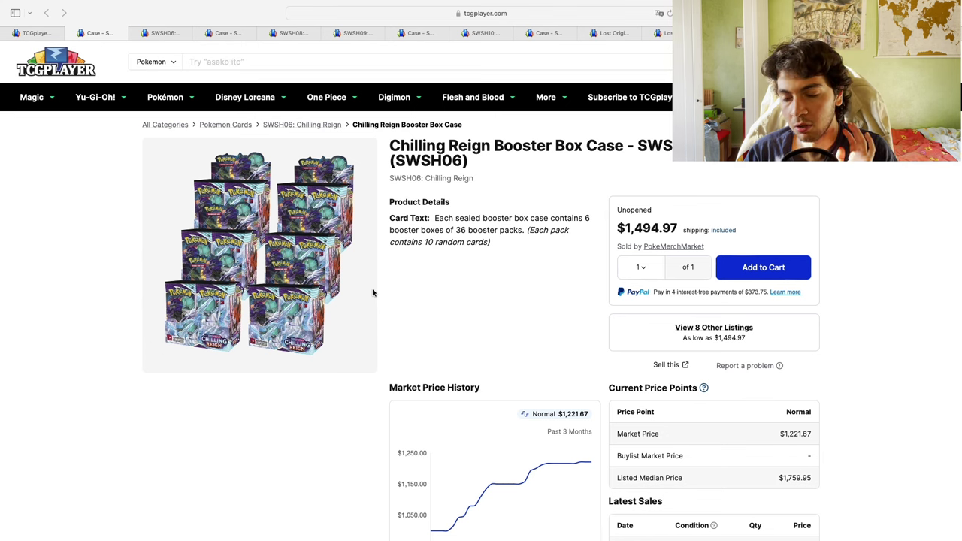
{"action": "left_click", "coordinate": [154, 34]}
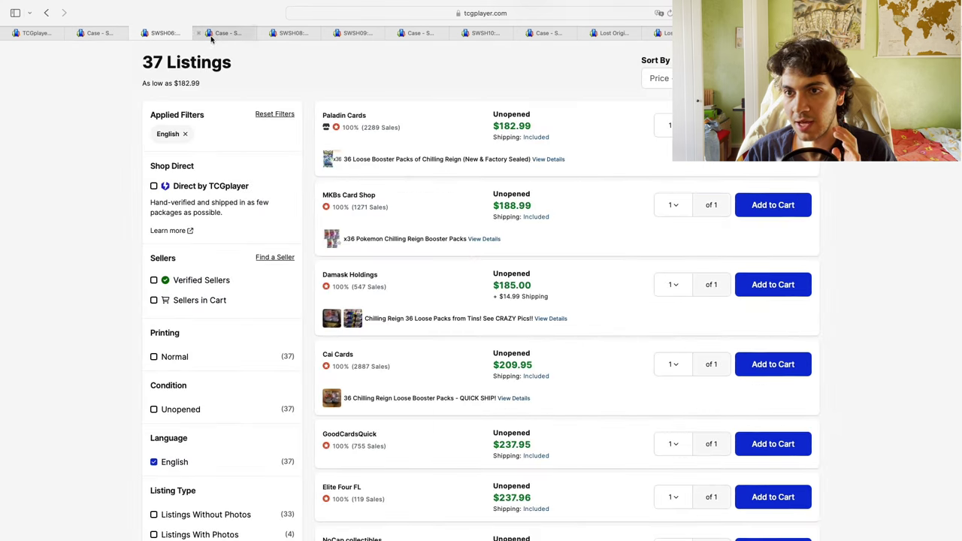
{"action": "scroll", "coordinate": [500, 343], "scroll_direction": "down", "scroll_amount": 3}
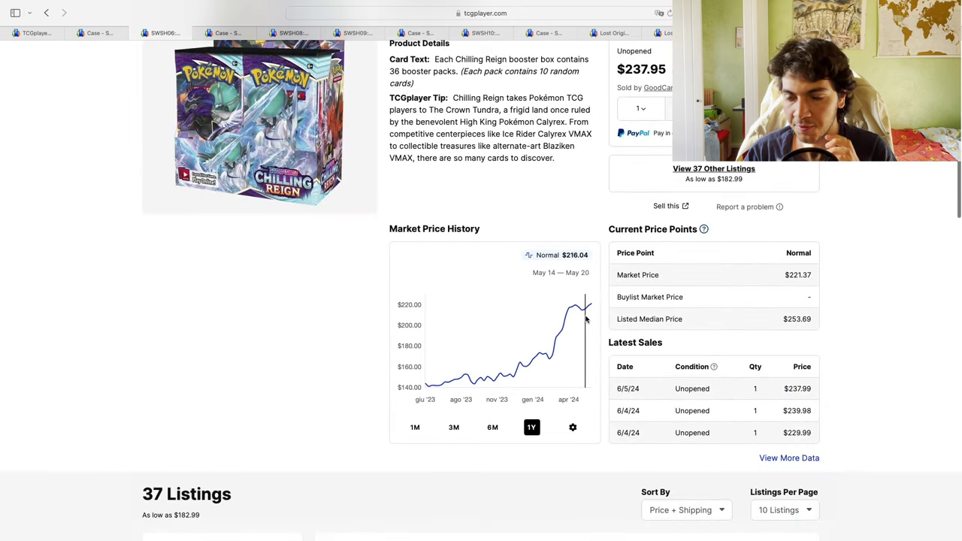
{"action": "key", "text": "ctrl+Tab"}
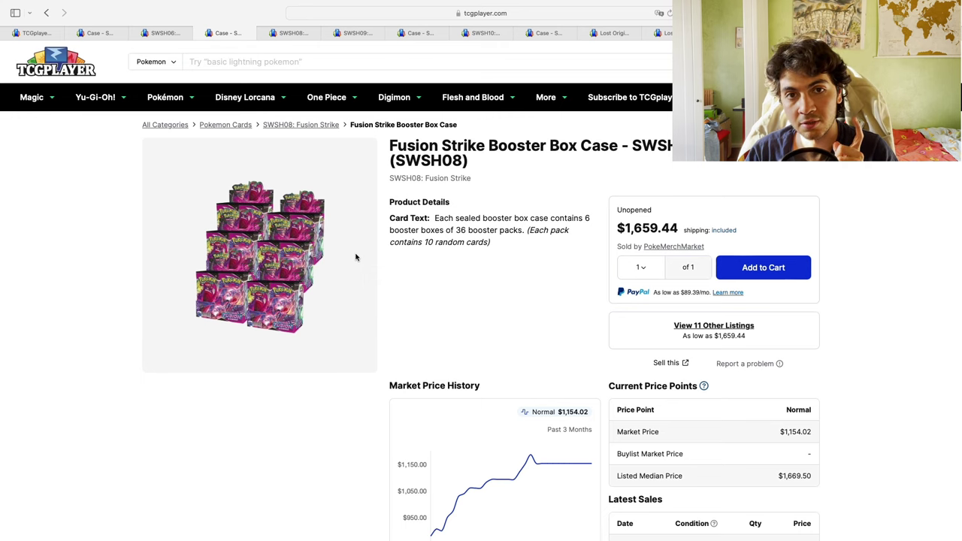
Switch to the carte workbook in Excel and examine the November 25 2023 block on the Sword&Shield sheet
{"action": "key", "text": "super+Tab"}
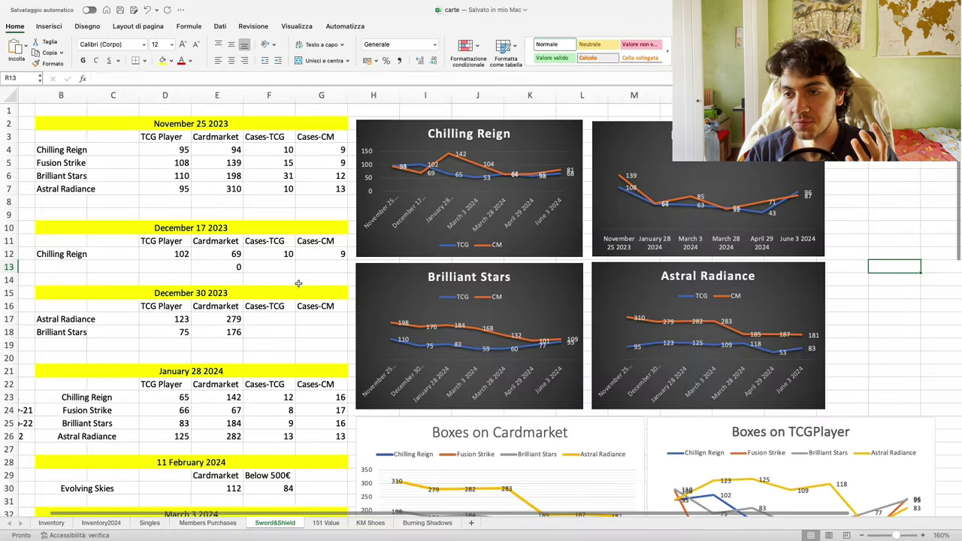
{"action": "scroll", "coordinate": [299, 283], "scroll_direction": "left", "scroll_amount": 3}
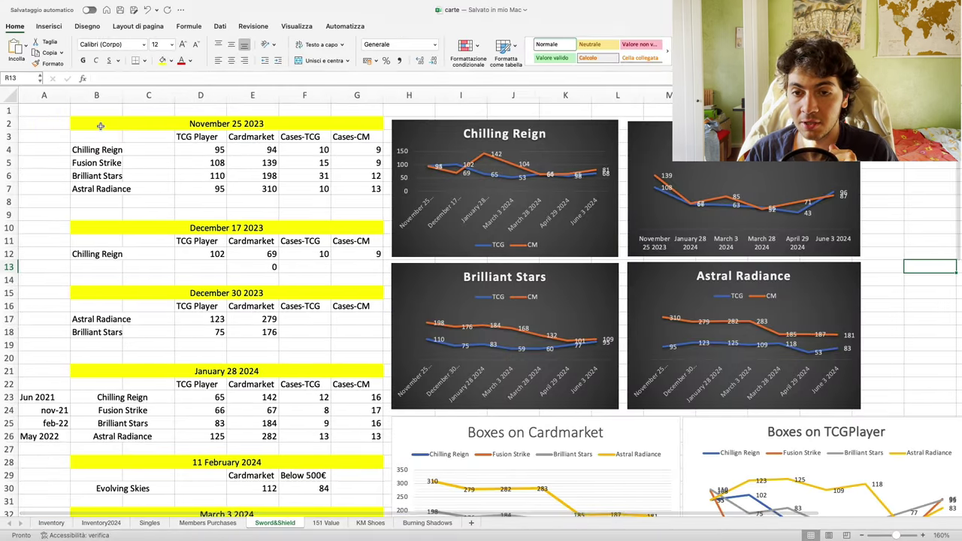
{"action": "left_click_drag", "start_coordinate": [100, 125], "coordinate": [171, 186]}
{"action": "left_click", "coordinate": [259, 122]}
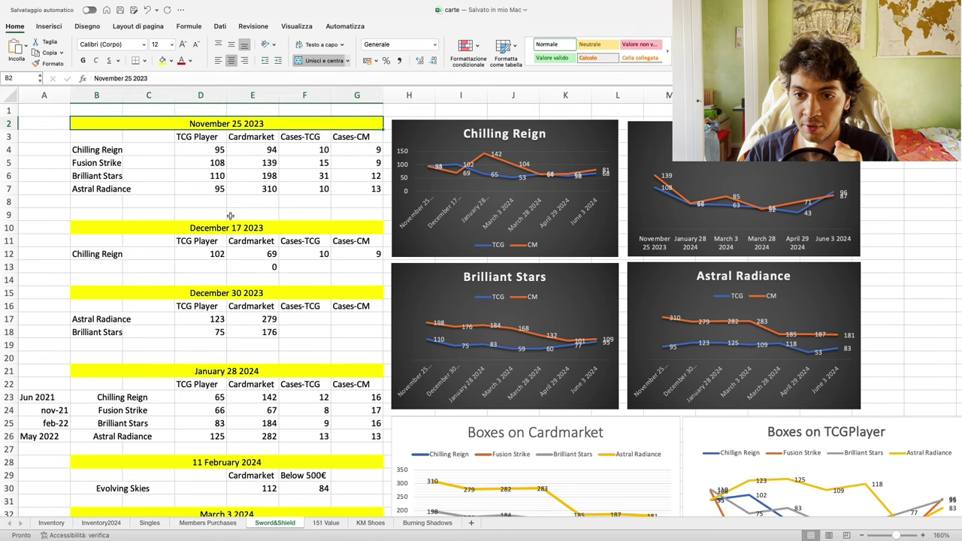
Examine the June 3 2024 table of TCG Player and Cardmarket listings for each set, including the case counts
{"action": "scroll", "coordinate": [229, 214], "scroll_direction": "down", "scroll_amount": 1}
{"action": "scroll", "coordinate": [229, 216], "scroll_direction": "down", "scroll_amount": 15}
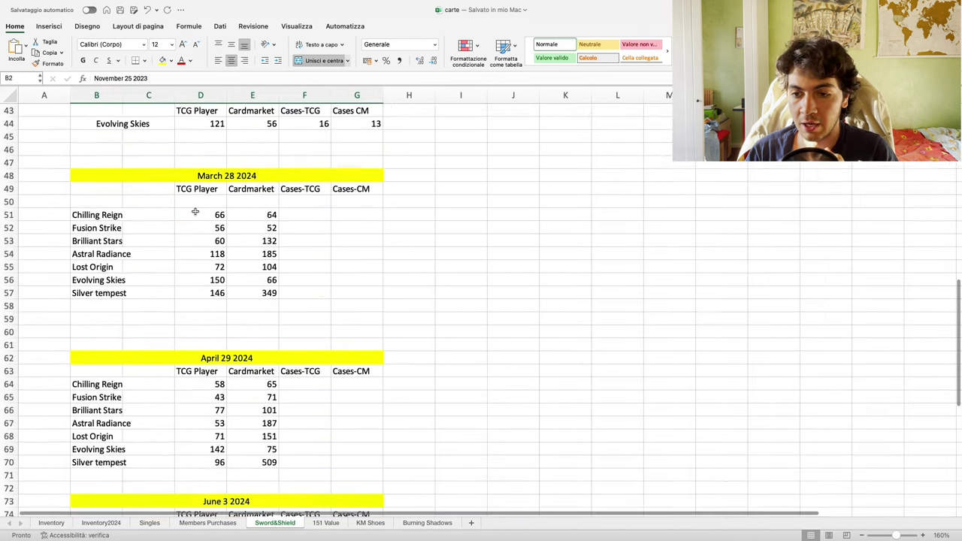
{"action": "scroll", "coordinate": [194, 212], "scroll_direction": "down", "scroll_amount": 7}
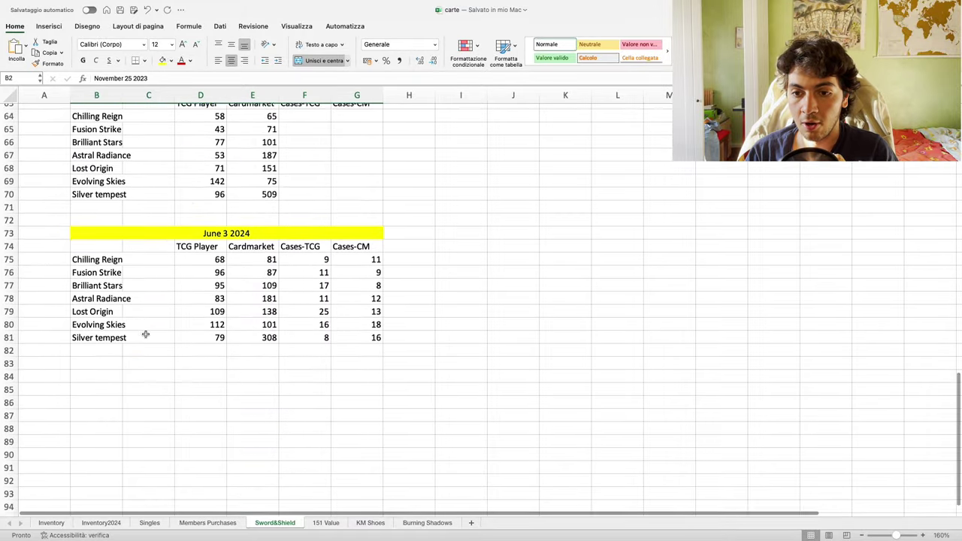
{"action": "left_click", "coordinate": [91, 253]}
{"action": "left_click", "coordinate": [95, 268]}
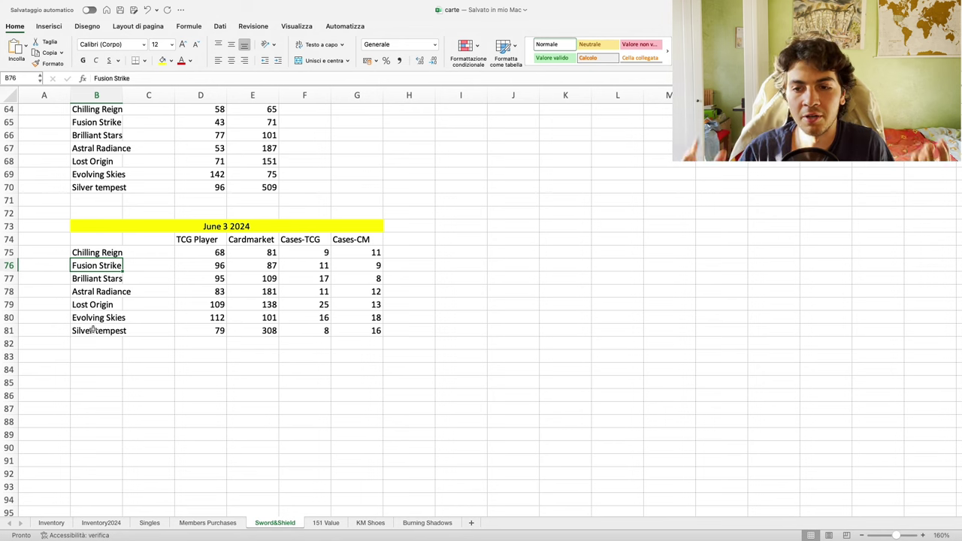
{"action": "left_click", "coordinate": [246, 242]}
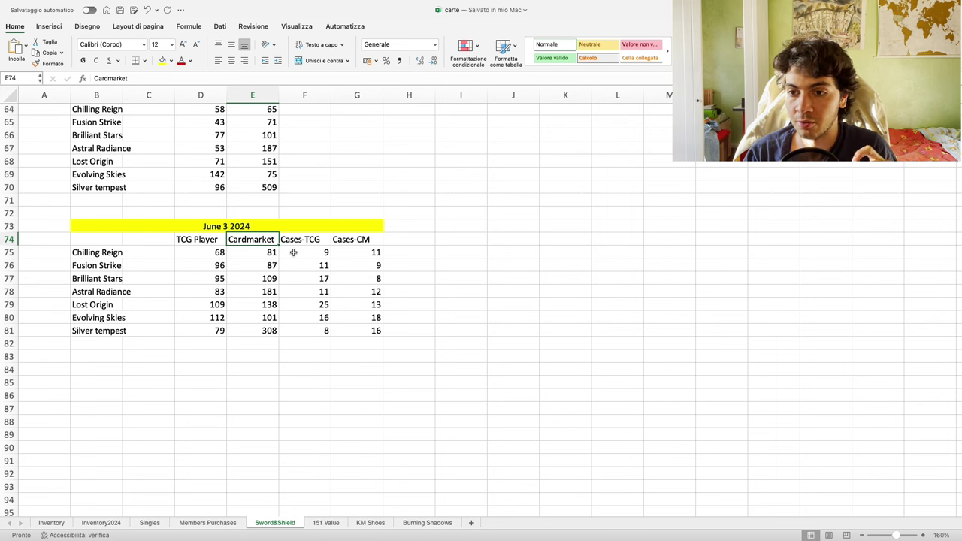
Examine the Chilling Reign chart of TCG and CM listings at 200% zoom
{"action": "scroll", "coordinate": [293, 252], "scroll_direction": "up", "scroll_amount": 20}
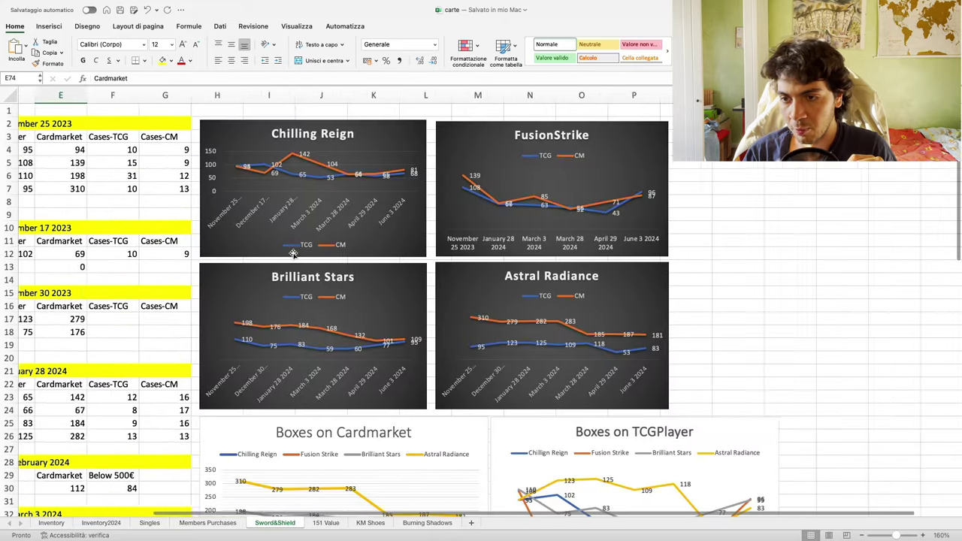
{"action": "scroll", "coordinate": [293, 253], "scroll_direction": "right", "scroll_amount": 3}
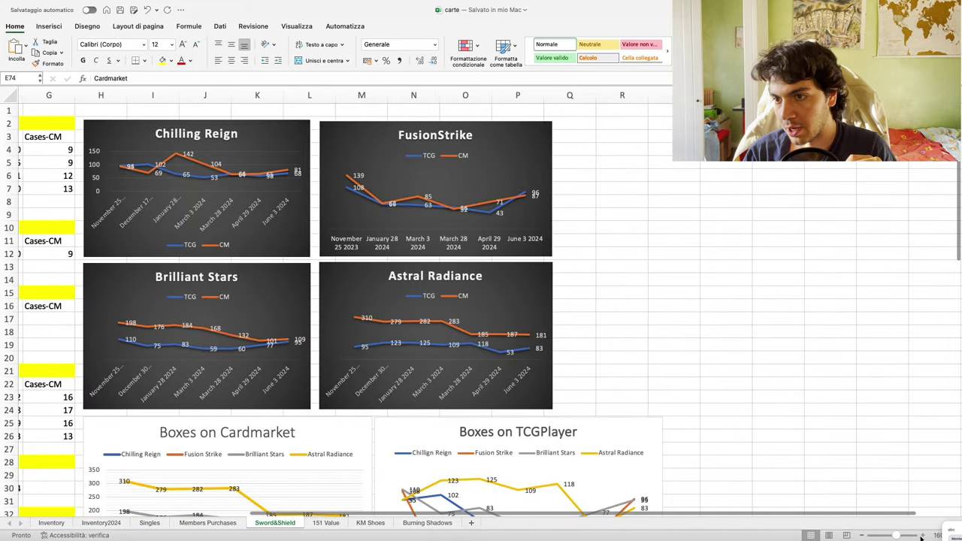
{"action": "left_click", "coordinate": [921, 535]}
{"action": "left_click", "coordinate": [922, 535]}
{"action": "left_click", "coordinate": [922, 535]}
{"action": "left_click", "coordinate": [922, 535]}
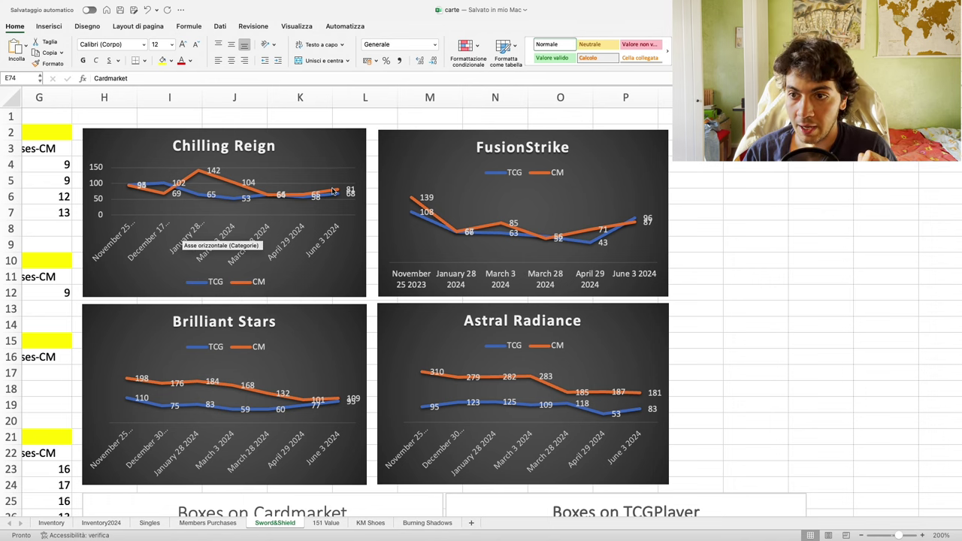
Inspect the April 29 and June 3 2024 points on the FusionStrike chart at 230% zoom
{"action": "left_click", "coordinate": [923, 535]}
{"action": "left_click", "coordinate": [923, 535]}
{"action": "left_click", "coordinate": [923, 535]}
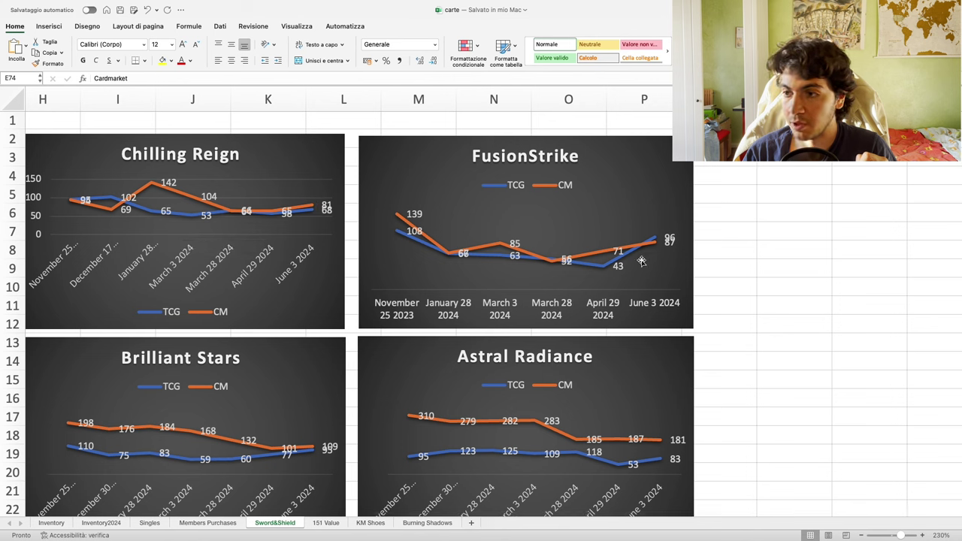
{"action": "mouse_move", "coordinate": [658, 240]}
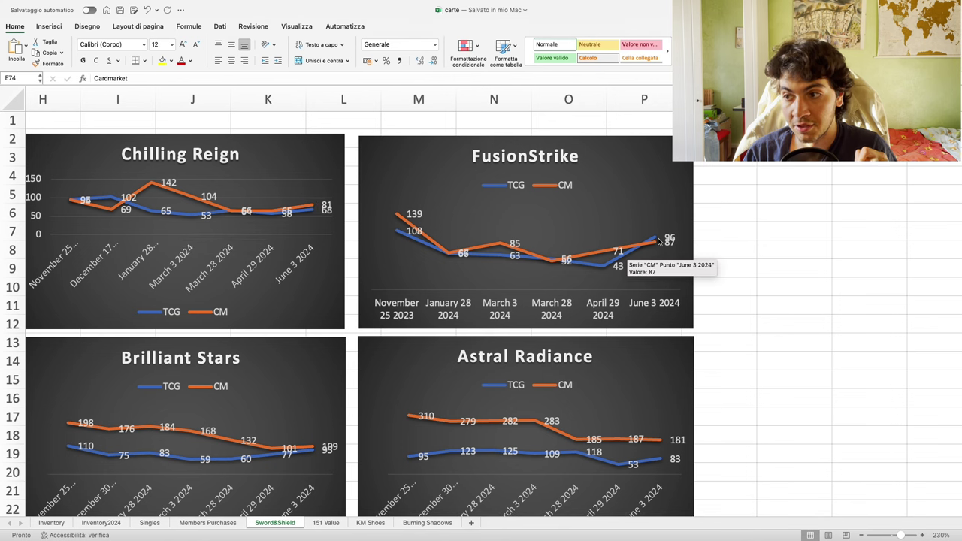
{"action": "left_click", "coordinate": [605, 269]}
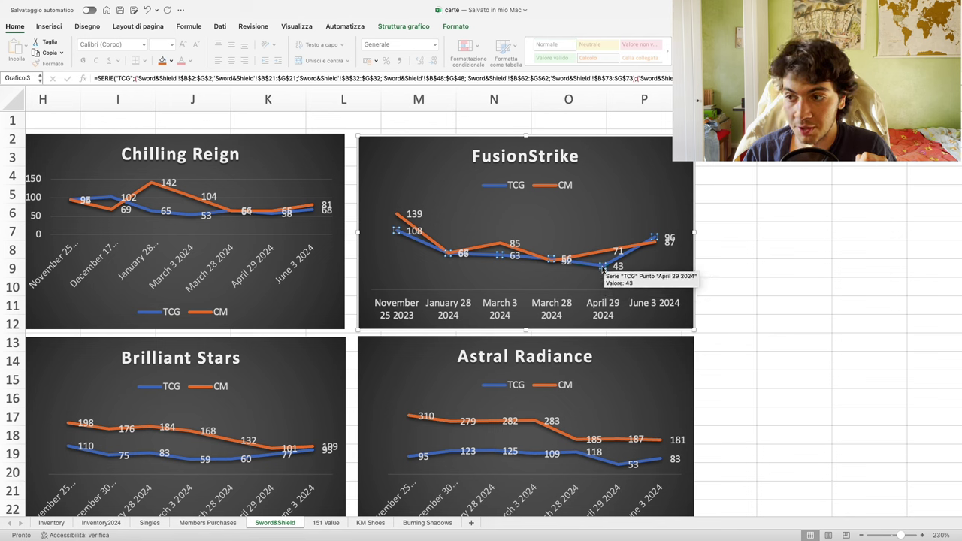
{"action": "left_click", "coordinate": [801, 266]}
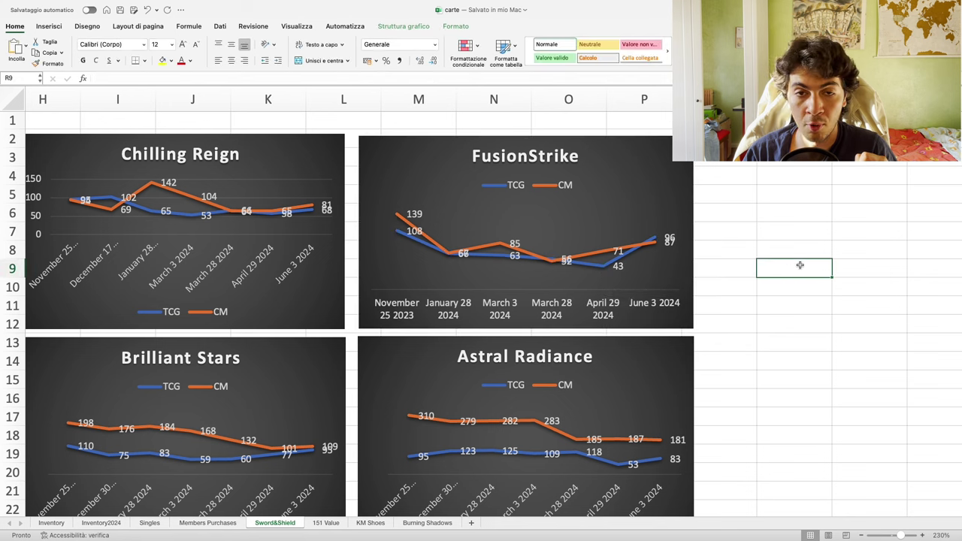
Examine the TCG and CM listing trends on the Brilliant Stars chart, including the April 29 2024 point
{"action": "scroll", "coordinate": [798, 265], "scroll_direction": "down", "scroll_amount": 5}
{"action": "scroll", "coordinate": [798, 265], "scroll_direction": "left", "scroll_amount": 3}
{"action": "scroll", "coordinate": [797, 264], "scroll_direction": "up", "scroll_amount": 2}
{"action": "scroll", "coordinate": [797, 264], "scroll_direction": "right", "scroll_amount": 2}
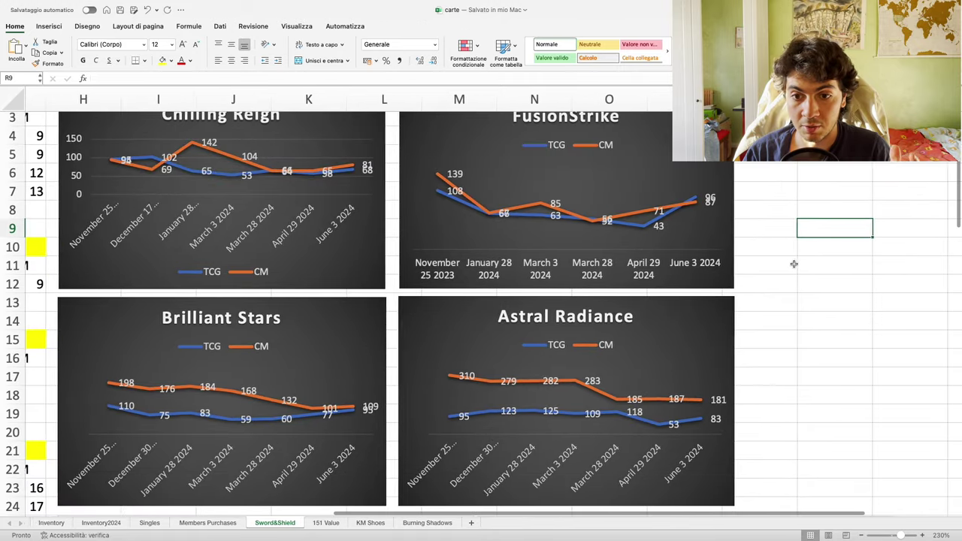
{"action": "scroll", "coordinate": [364, 345], "scroll_direction": "right", "scroll_amount": 1}
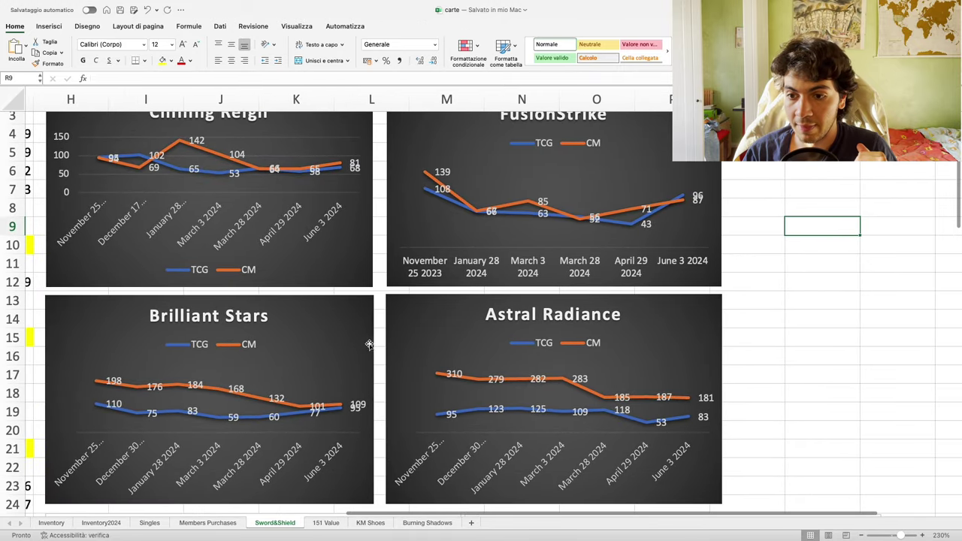
{"action": "scroll", "coordinate": [291, 410], "scroll_direction": "down", "scroll_amount": 2}
{"action": "scroll", "coordinate": [291, 409], "scroll_direction": "down", "scroll_amount": 1}
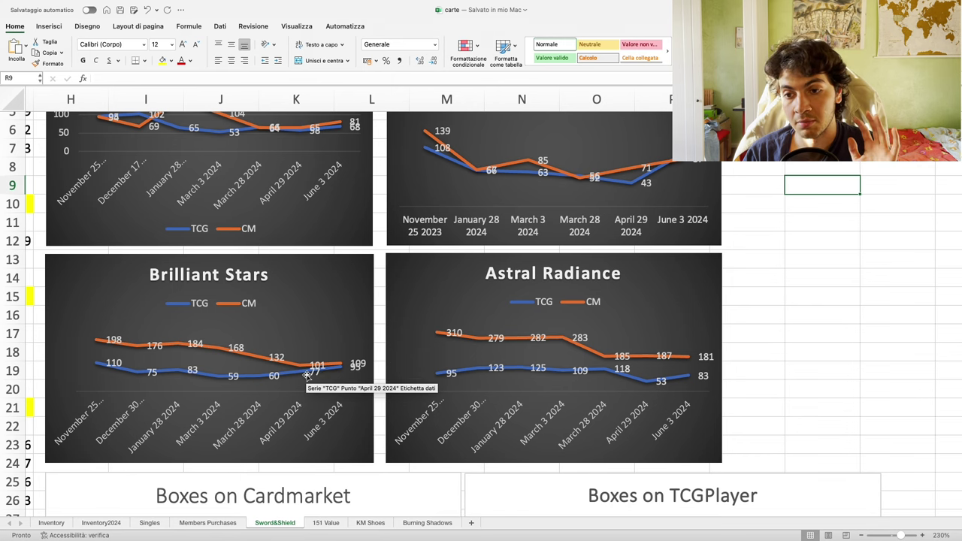
Inspect the TCG and CM trends on the Astral Radiance chart, including the TCG points for April 29 and June 3 2024
{"action": "scroll", "coordinate": [306, 376], "scroll_direction": "right", "scroll_amount": 5}
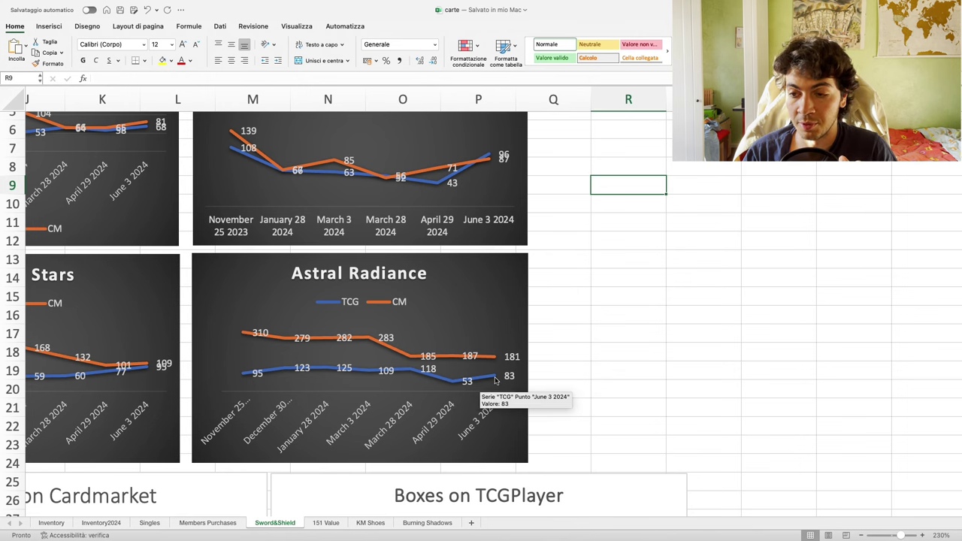
{"action": "scroll", "coordinate": [434, 373], "scroll_direction": "left", "scroll_amount": 10}
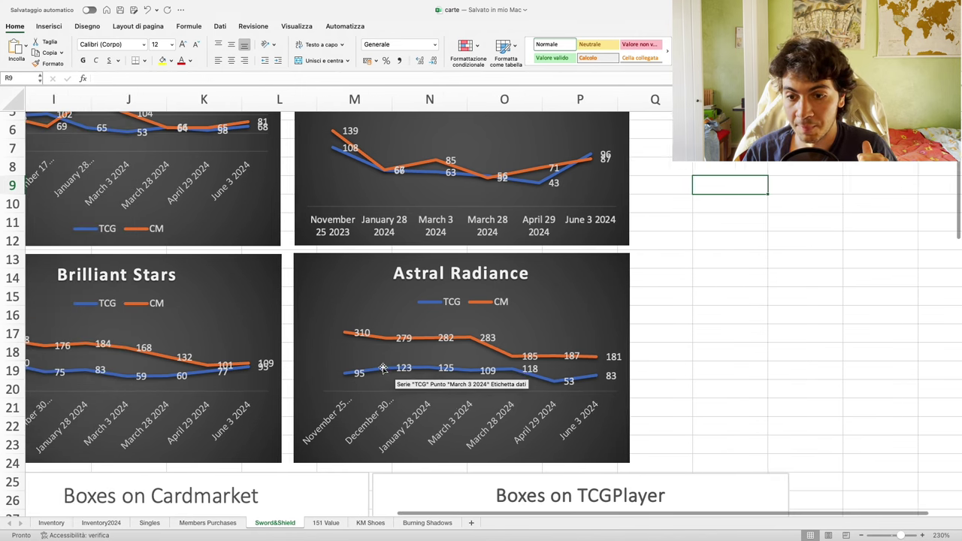
{"action": "scroll", "coordinate": [386, 368], "scroll_direction": "right", "scroll_amount": 5}
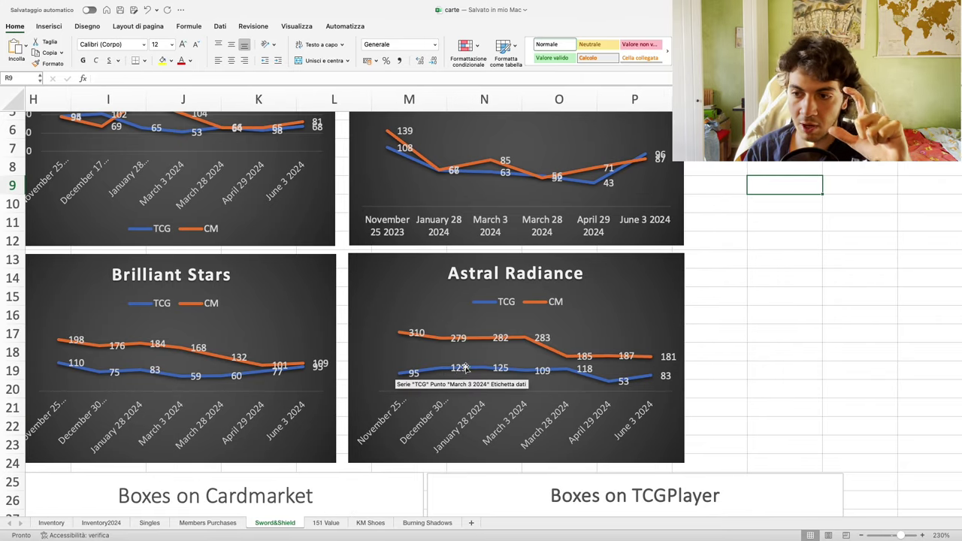
{"action": "left_click", "coordinate": [414, 334]}
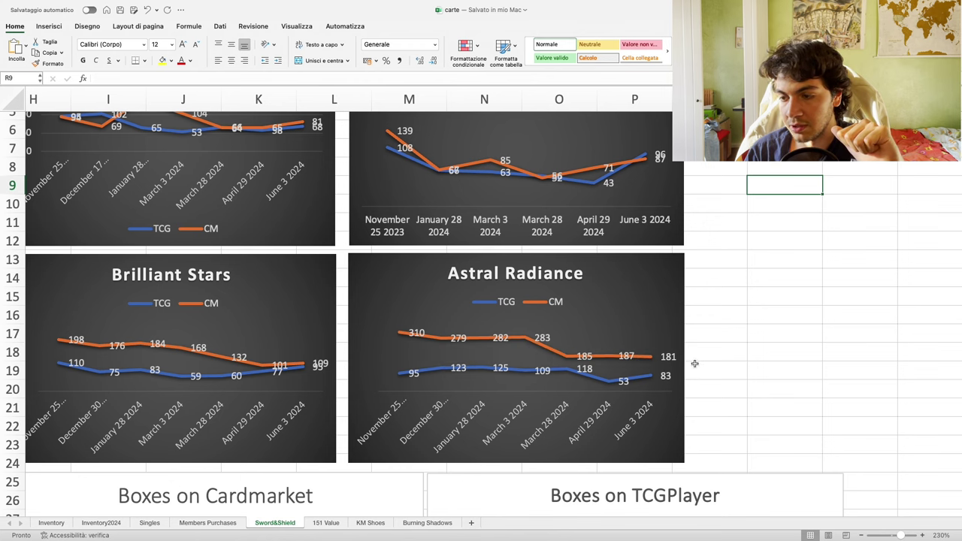
{"action": "scroll", "coordinate": [833, 389], "scroll_direction": "up", "scroll_amount": 3}
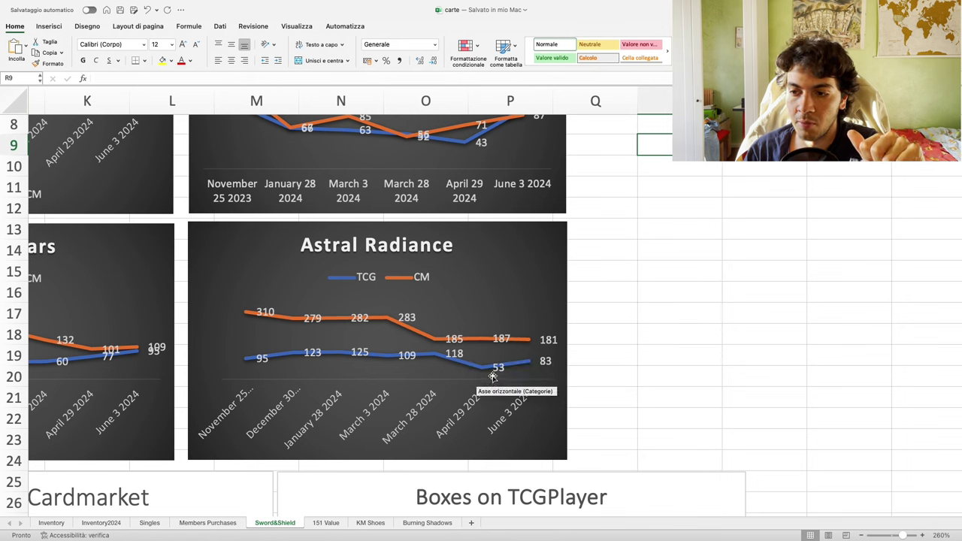
{"action": "mouse_move", "coordinate": [484, 368]}
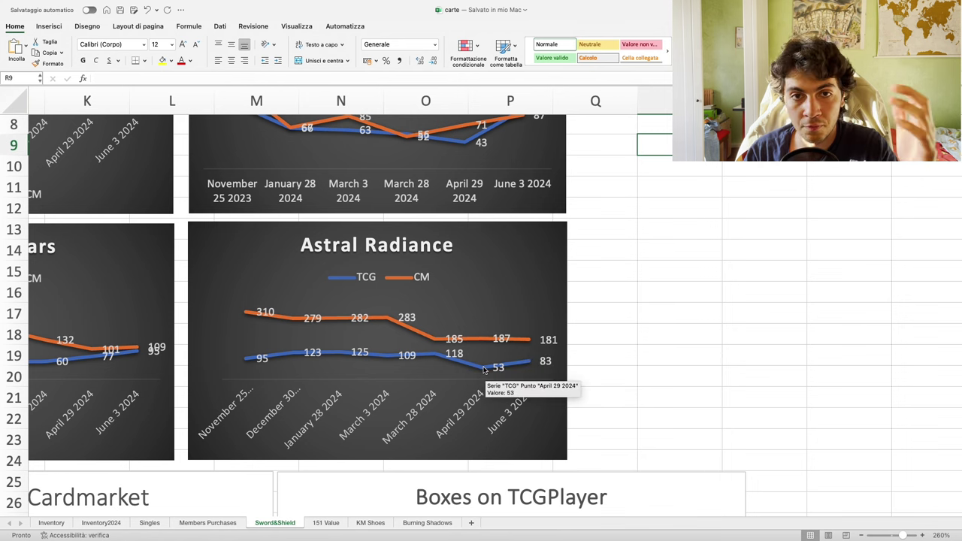
{"action": "left_click", "coordinate": [632, 365]}
Examine the Boxes on Cardmarket chart beside the TCGPlayer one, checking Fusion Strike's June 3 2024 point
{"action": "scroll", "coordinate": [632, 365], "scroll_direction": "left", "scroll_amount": 10}
{"action": "scroll", "coordinate": [631, 365], "scroll_direction": "down", "scroll_amount": 10}
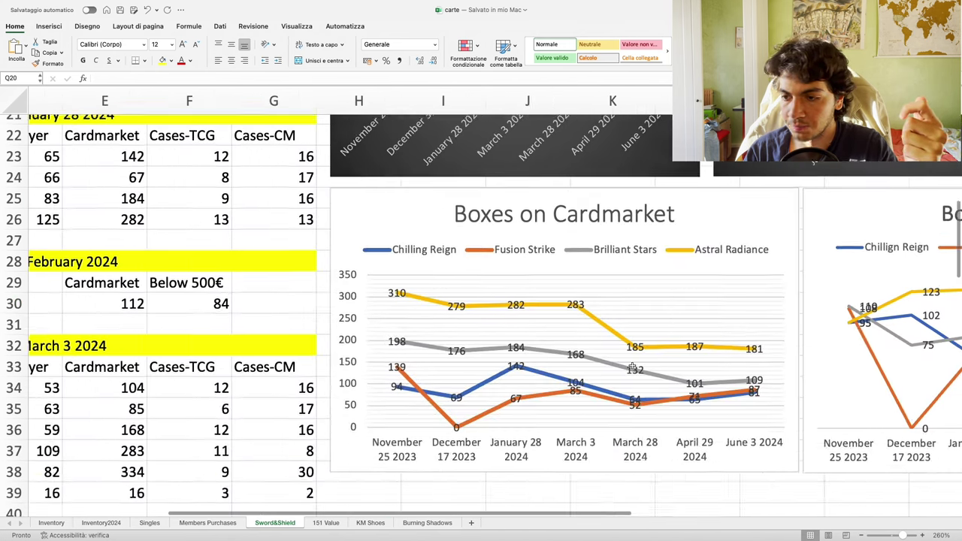
{"action": "scroll", "coordinate": [280, 314], "scroll_direction": "right", "scroll_amount": 5}
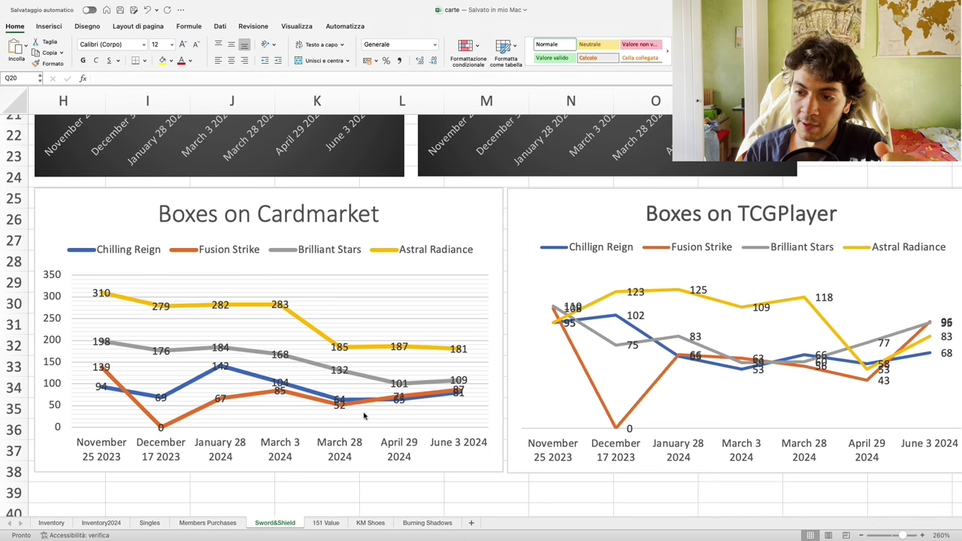
{"action": "mouse_move", "coordinate": [446, 395]}
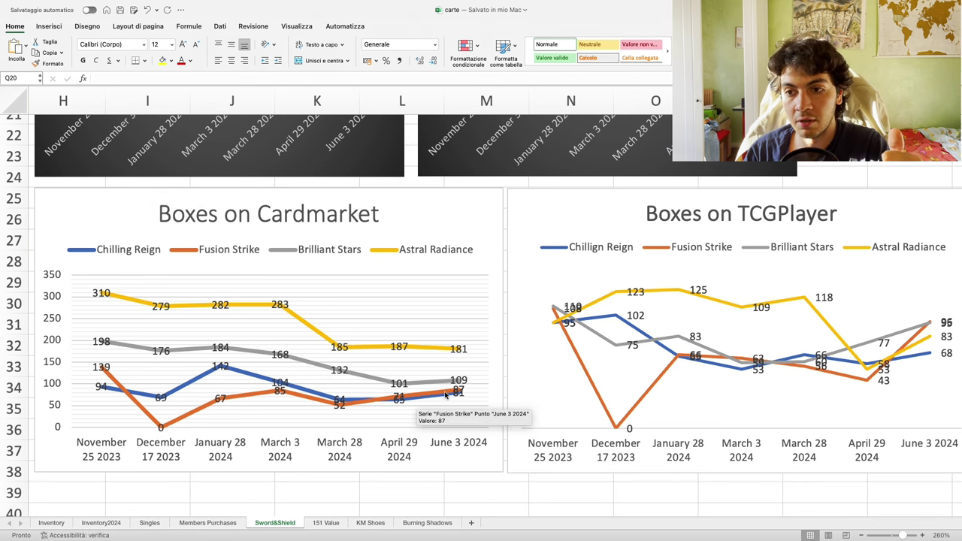
Examine the Boxes on TCGPlayer chart at 290% zoom, comparing the April 29 2024 and June 3 2024 points
{"action": "scroll", "coordinate": [446, 395], "scroll_direction": "right", "scroll_amount": 5}
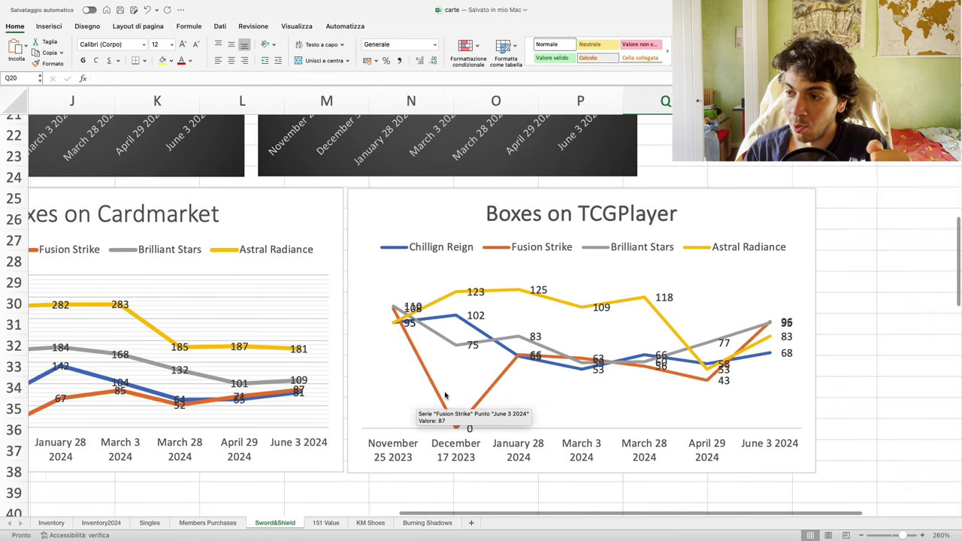
{"action": "scroll", "coordinate": [822, 468], "scroll_direction": "right", "scroll_amount": 4}
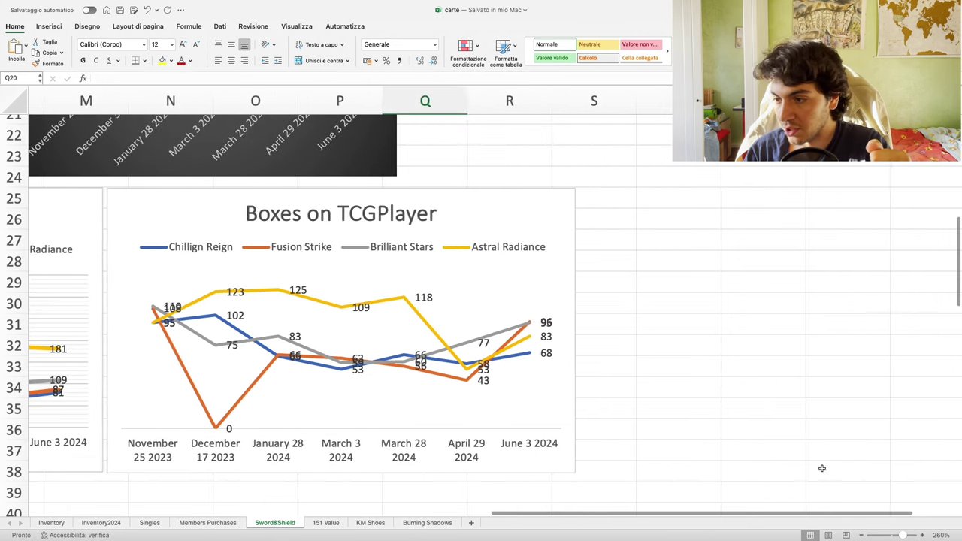
{"action": "left_click", "coordinate": [921, 535]}
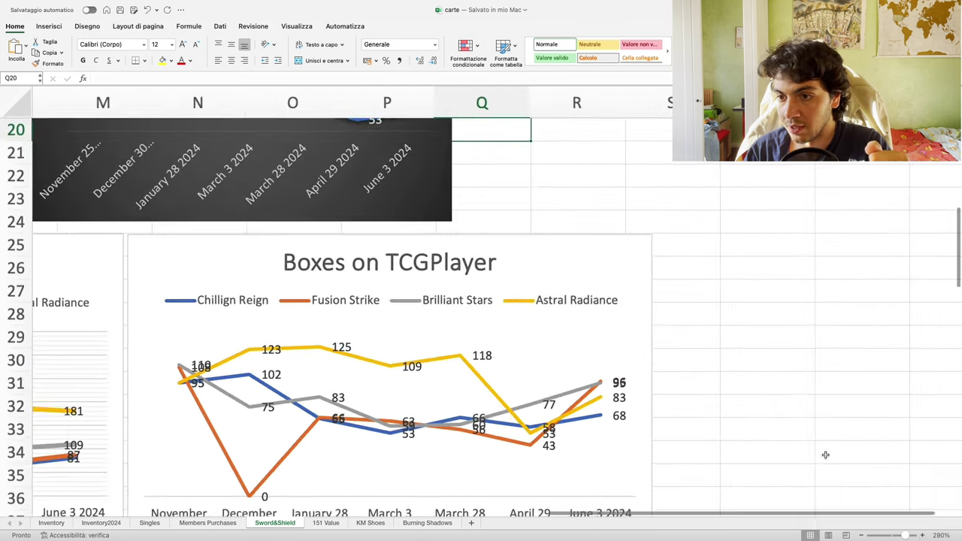
{"action": "scroll", "coordinate": [816, 450], "scroll_direction": "right", "scroll_amount": 1}
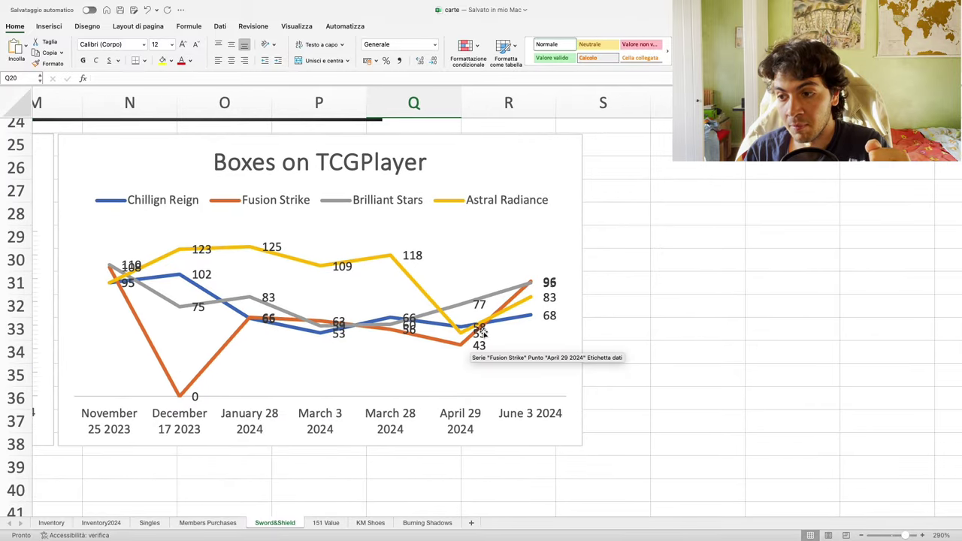
{"action": "mouse_move", "coordinate": [528, 289]}
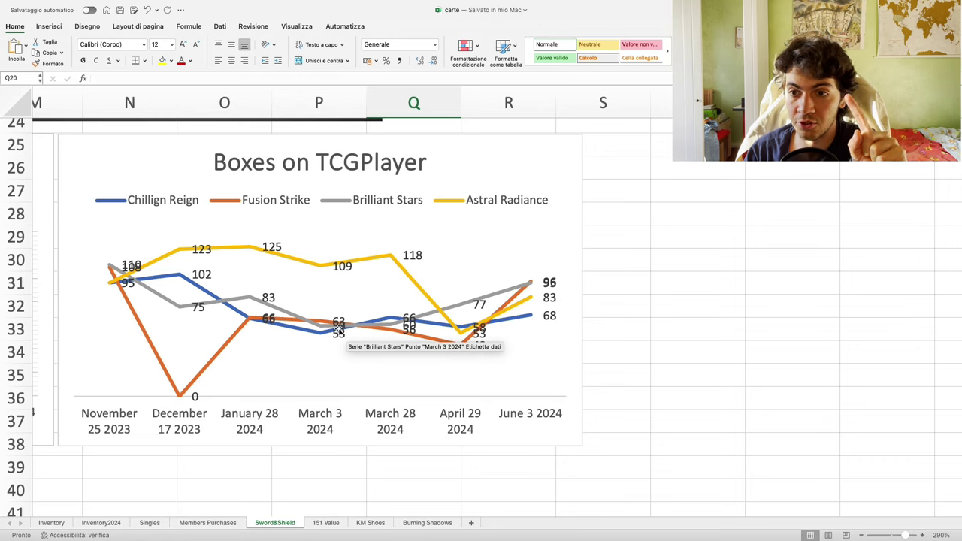
Find the June 3 2024 table of box and case counts and view it with the preceding table at 250% zoom
{"action": "scroll", "coordinate": [338, 330], "scroll_direction": "left", "scroll_amount": 10}
{"action": "scroll", "coordinate": [338, 330], "scroll_direction": "down", "scroll_amount": 15}
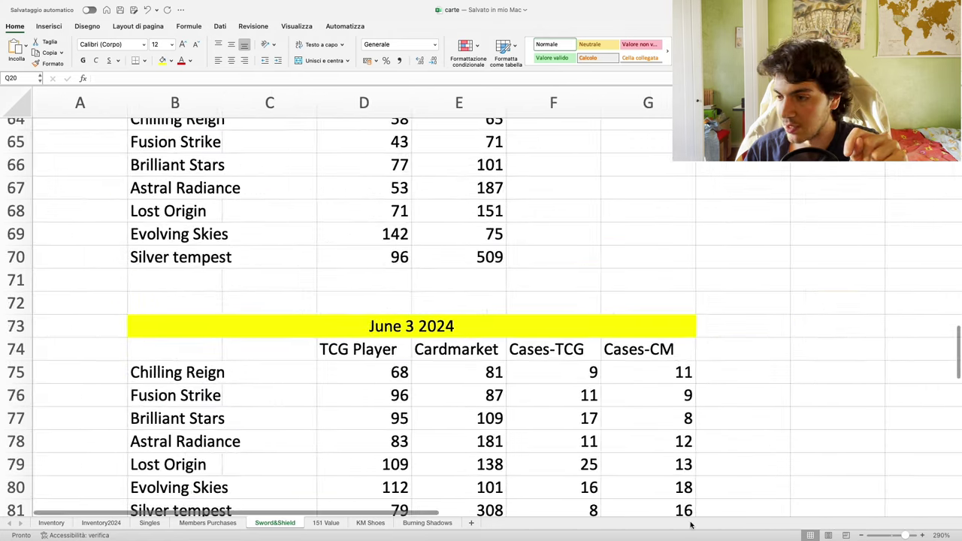
{"action": "scroll", "coordinate": [577, 412], "scroll_direction": "down", "scroll_amount": 5}
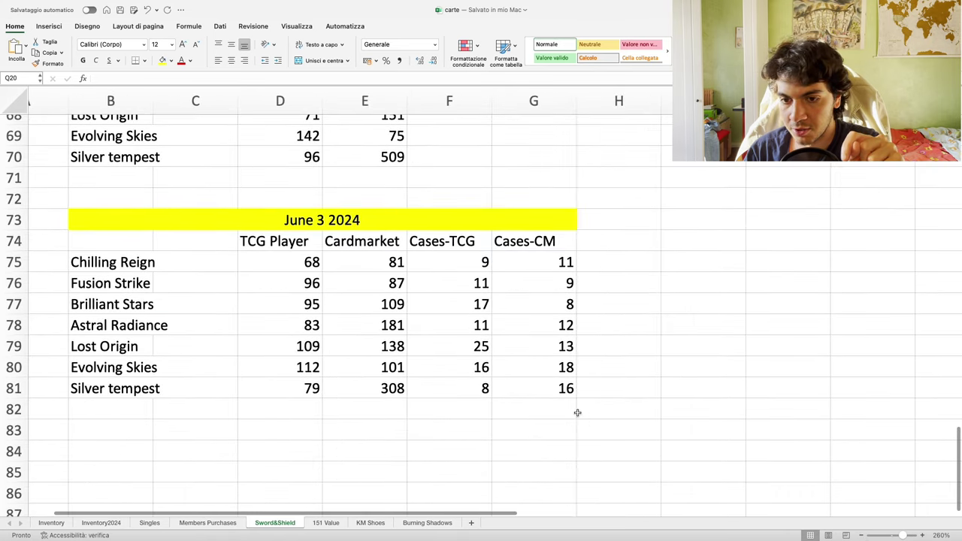
{"action": "scroll", "coordinate": [578, 412], "scroll_direction": "down", "scroll_amount": 5}
{"action": "scroll", "coordinate": [583, 415], "scroll_direction": "up", "scroll_amount": 4}
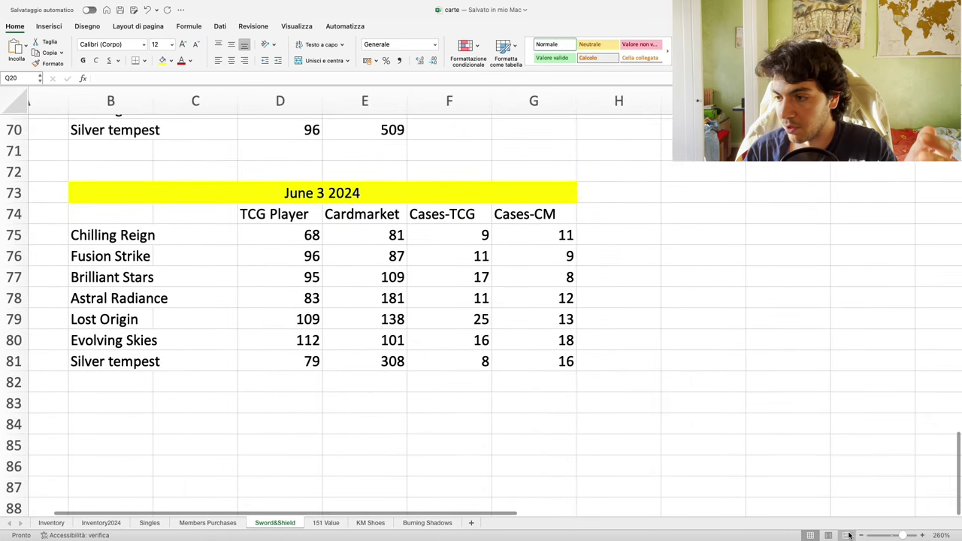
{"action": "left_click", "coordinate": [860, 535]}
{"action": "scroll", "coordinate": [631, 405], "scroll_direction": "up", "scroll_amount": 3}
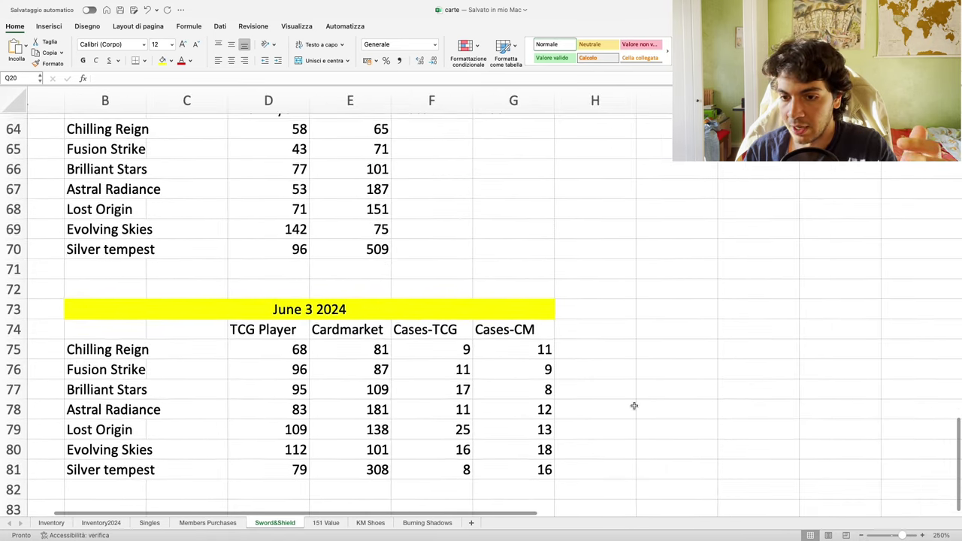
Compare Lost Origin's TCG Player and Cardmarket box counts between the last two tables, and check its June 3 2024 TCG case count
{"action": "scroll", "coordinate": [230, 448], "scroll_direction": "right", "scroll_amount": 2}
{"action": "left_click_drag", "start_coordinate": [256, 427], "coordinate": [326, 425]}
{"action": "scroll", "coordinate": [299, 327], "scroll_direction": "up", "scroll_amount": 1}
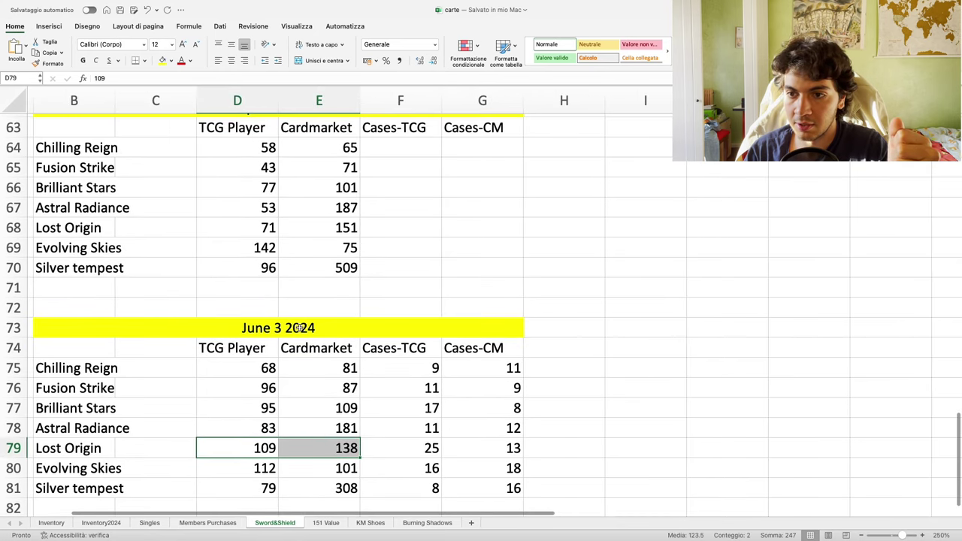
{"action": "left_click", "coordinate": [241, 228]}
{"action": "left_click", "coordinate": [308, 230]}
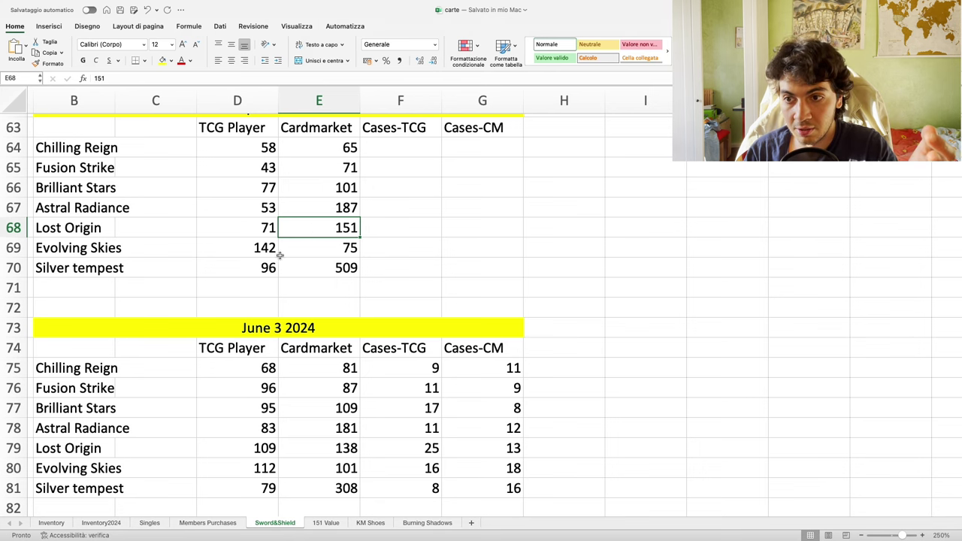
{"action": "left_click", "coordinate": [264, 449]}
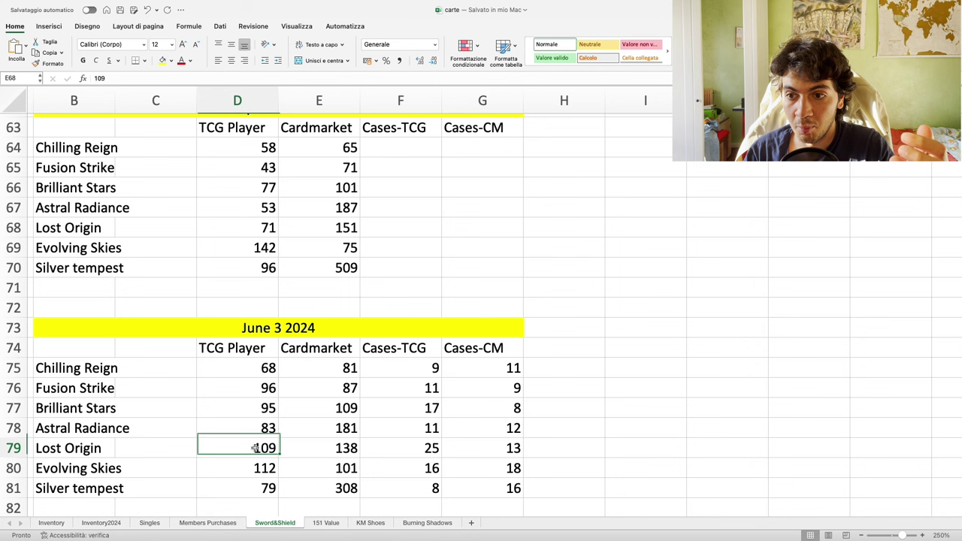
{"action": "left_click", "coordinate": [224, 230]}
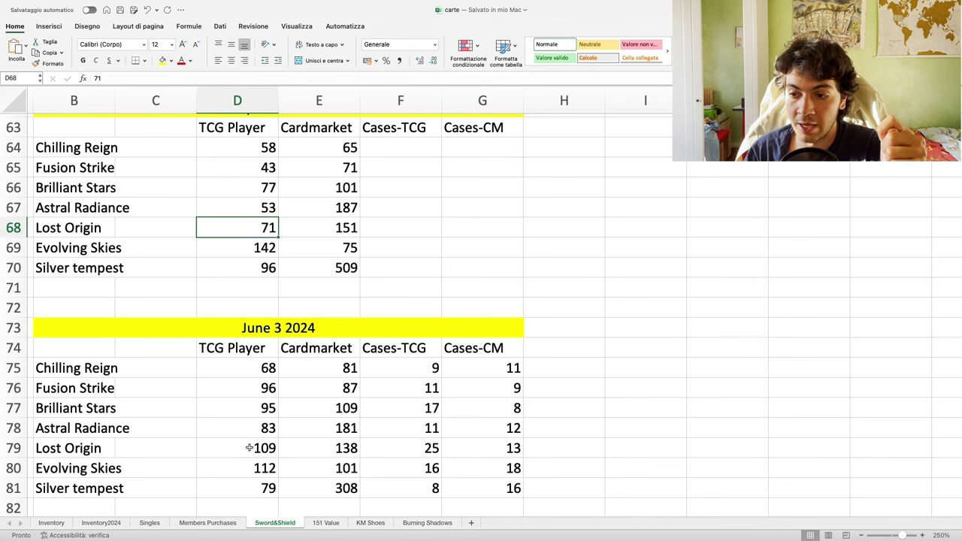
{"action": "left_click", "coordinate": [382, 447]}
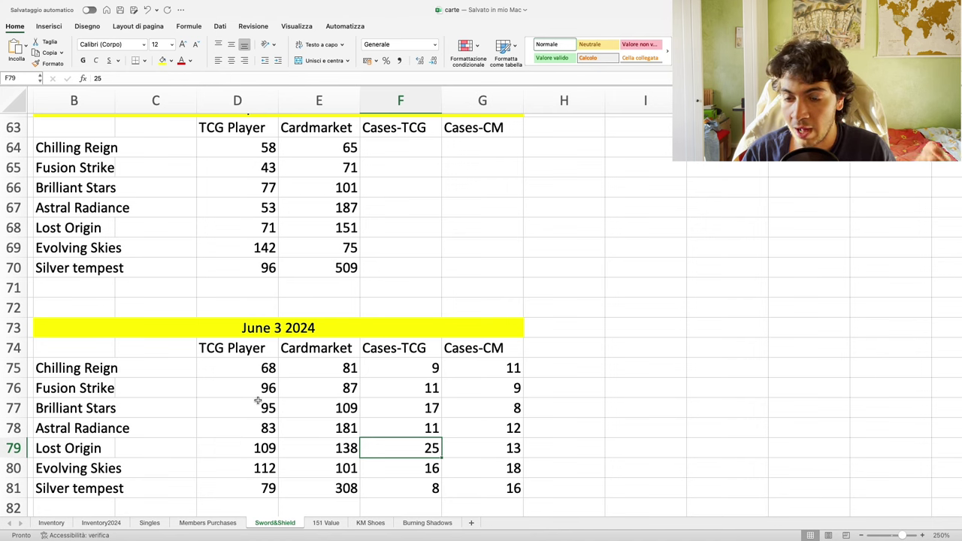
Compare Evolving Skies' TCG Player and Cardmarket box counts across the last two tables, and check its June 3 2024 case counts
{"action": "scroll", "coordinate": [256, 400], "scroll_direction": "left", "scroll_amount": 1}
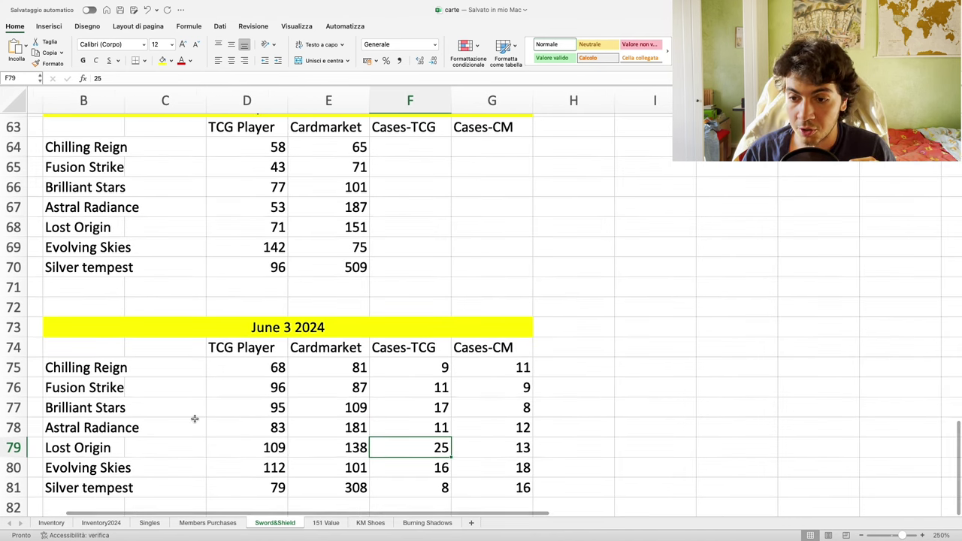
{"action": "left_click", "coordinate": [80, 247]}
{"action": "left_click", "coordinate": [219, 245]}
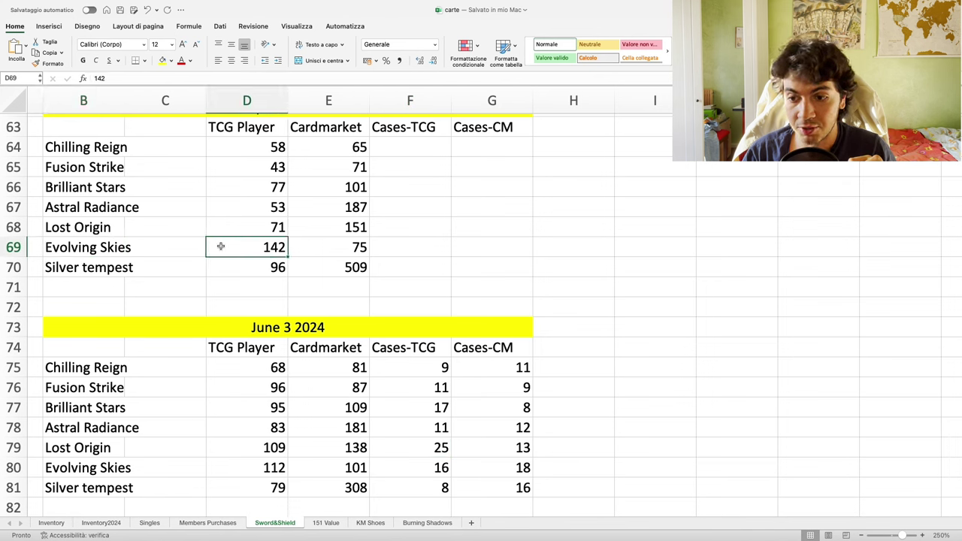
{"action": "left_click", "coordinate": [251, 472]}
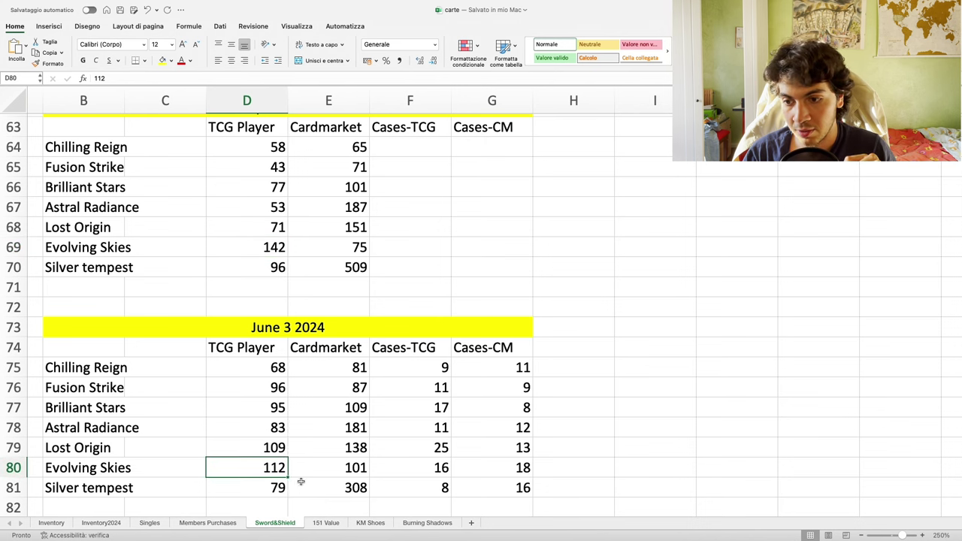
{"action": "left_click", "coordinate": [336, 469]}
{"action": "left_click", "coordinate": [325, 244]}
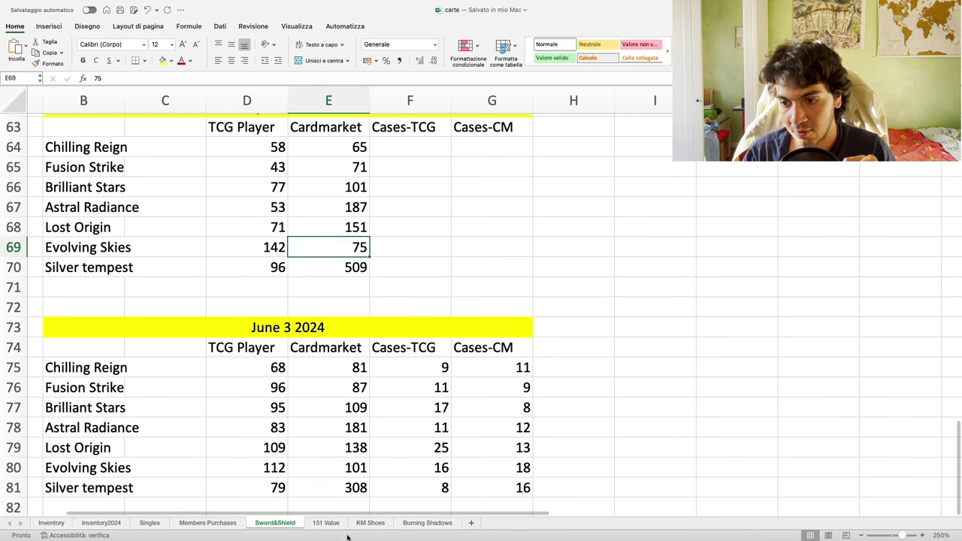
{"action": "left_click", "coordinate": [334, 470]}
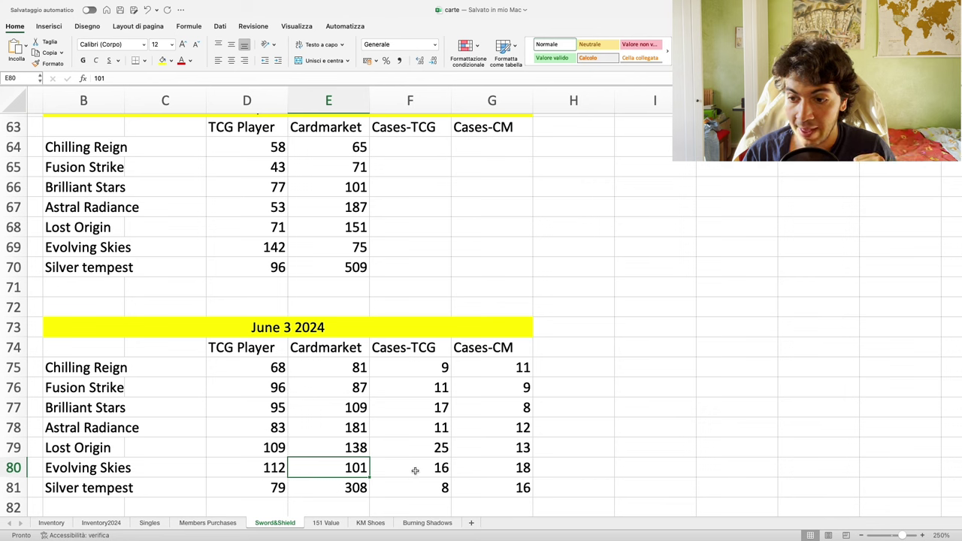
{"action": "left_click_drag", "start_coordinate": [398, 470], "coordinate": [483, 468]}
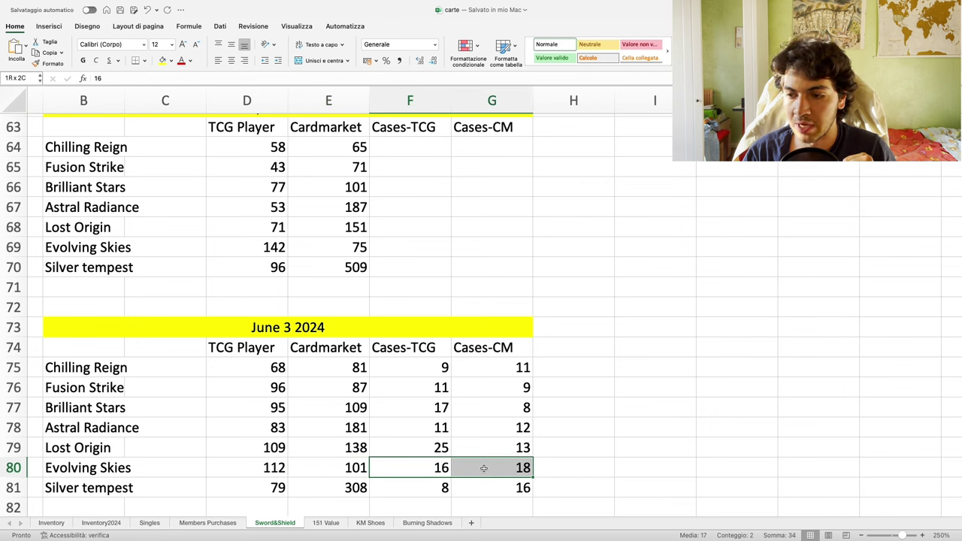
{"action": "left_click_drag", "start_coordinate": [484, 468], "coordinate": [483, 469]}
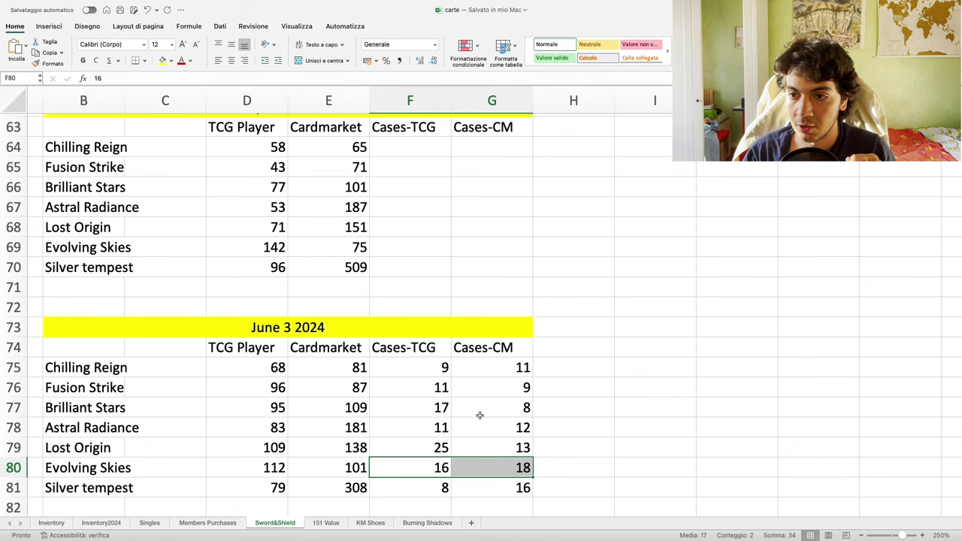
Compare Silver tempest's Cardmarket box counts in the last two tables and highlight its row in the earlier table
{"action": "left_click", "coordinate": [91, 486]}
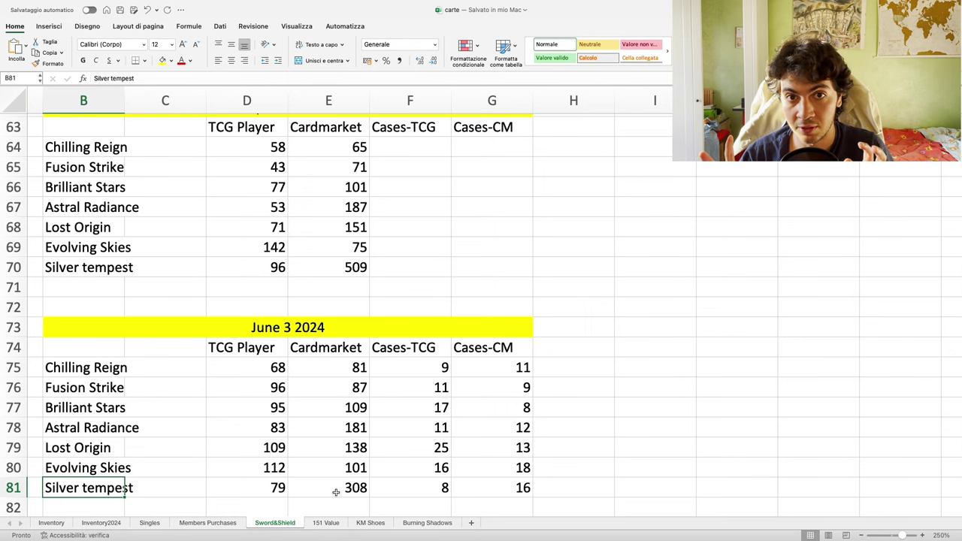
{"action": "left_click", "coordinate": [309, 273]}
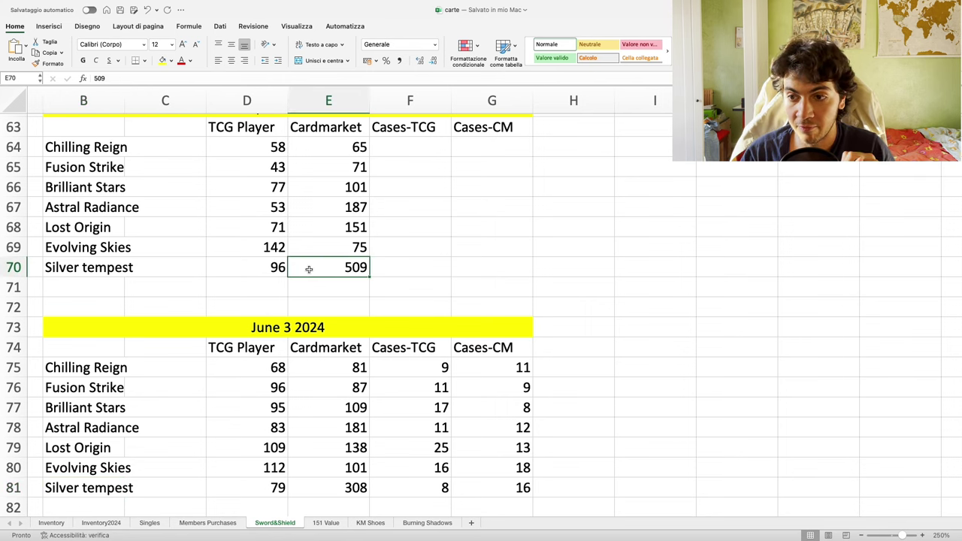
{"action": "left_click", "coordinate": [341, 495]}
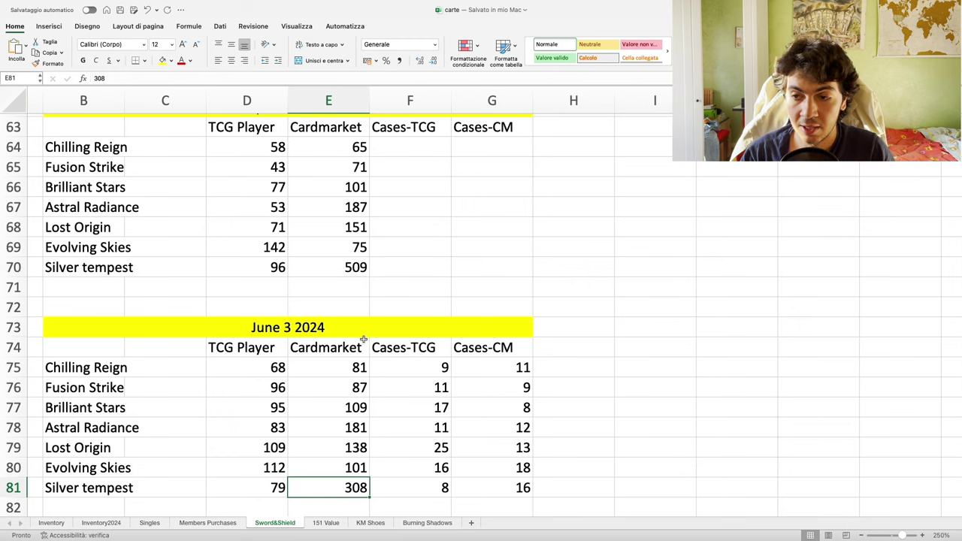
{"action": "left_click_drag", "start_coordinate": [108, 272], "coordinate": [319, 268]}
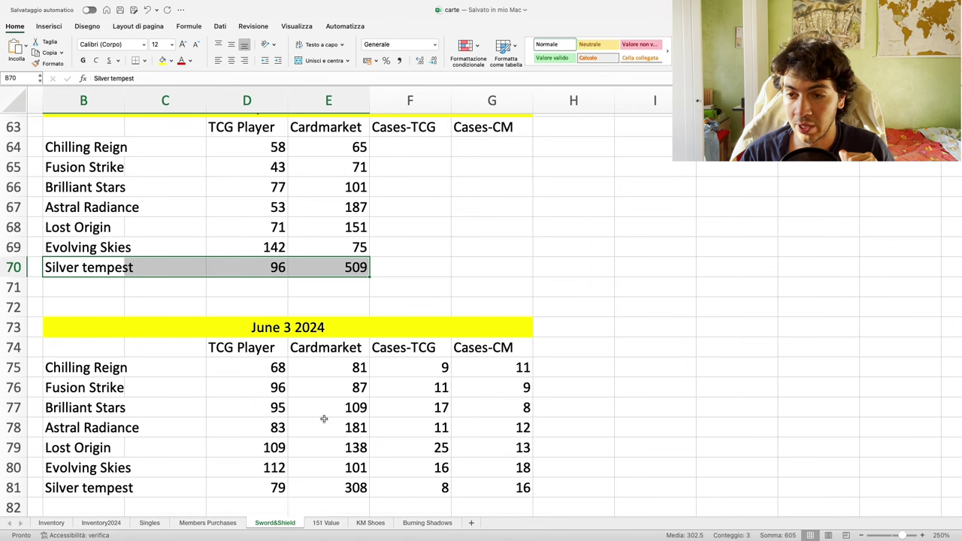
{"action": "scroll", "coordinate": [331, 429], "scroll_direction": "up", "scroll_amount": 3}
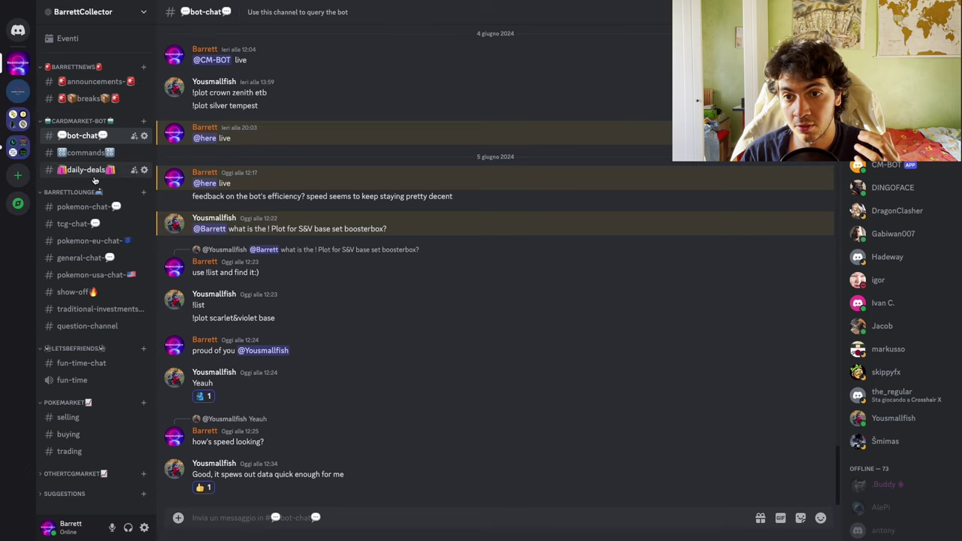
Browse the Cardmarket bot's daily-deals, bot-chat and commands channels in Discord
{"action": "left_click", "coordinate": [92, 176]}
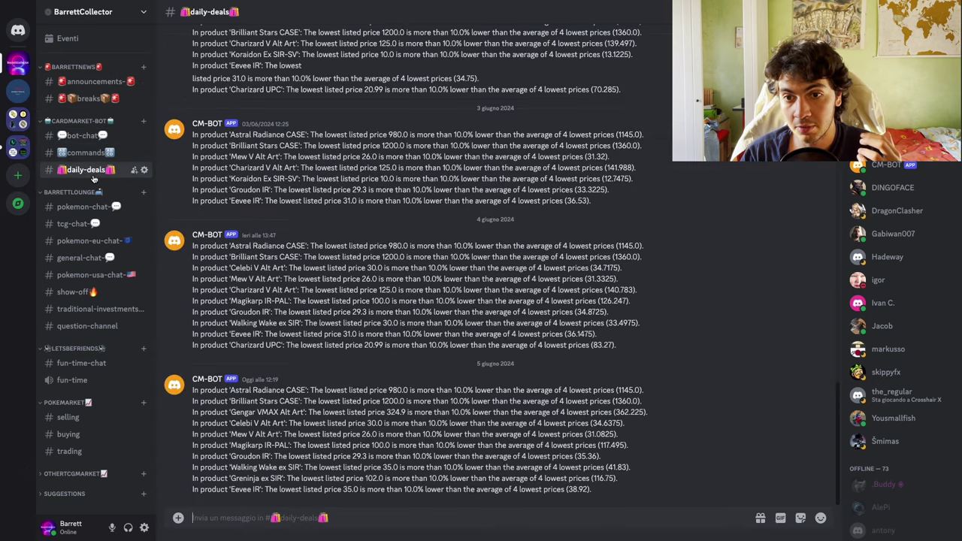
{"action": "left_click", "coordinate": [79, 135]}
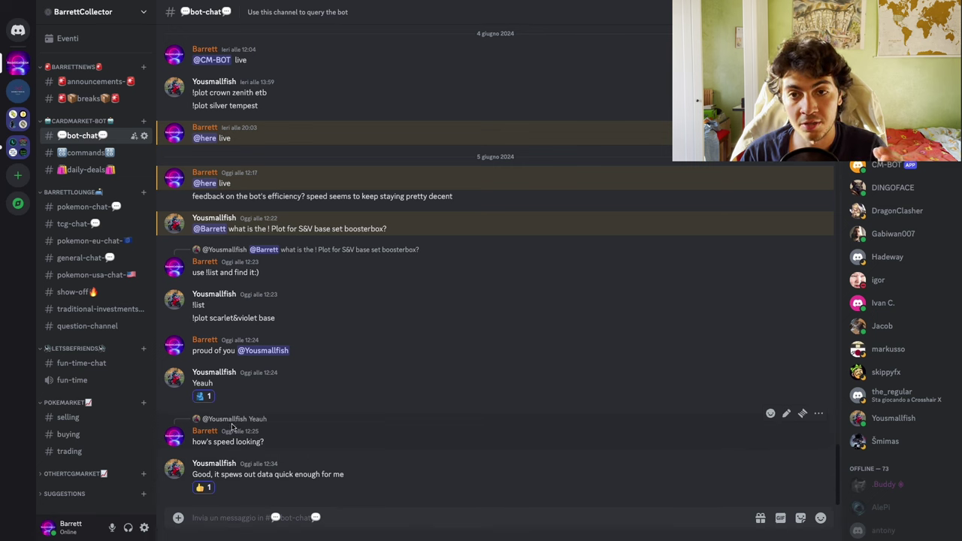
{"action": "left_click", "coordinate": [92, 155]}
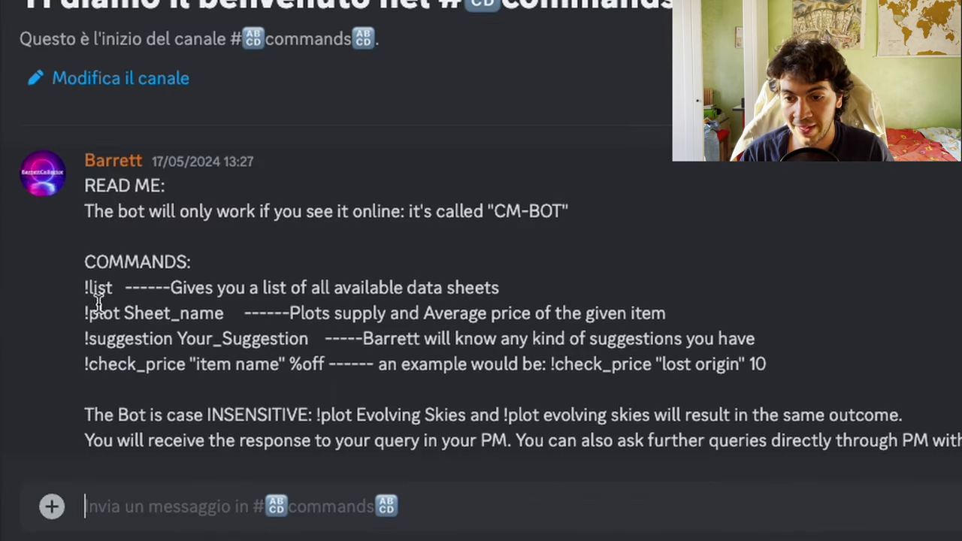
Review the bot's command instructions, highlighting the !list, !plot and !check_price entries
{"action": "left_click_drag", "start_coordinate": [82, 291], "coordinate": [113, 289]}
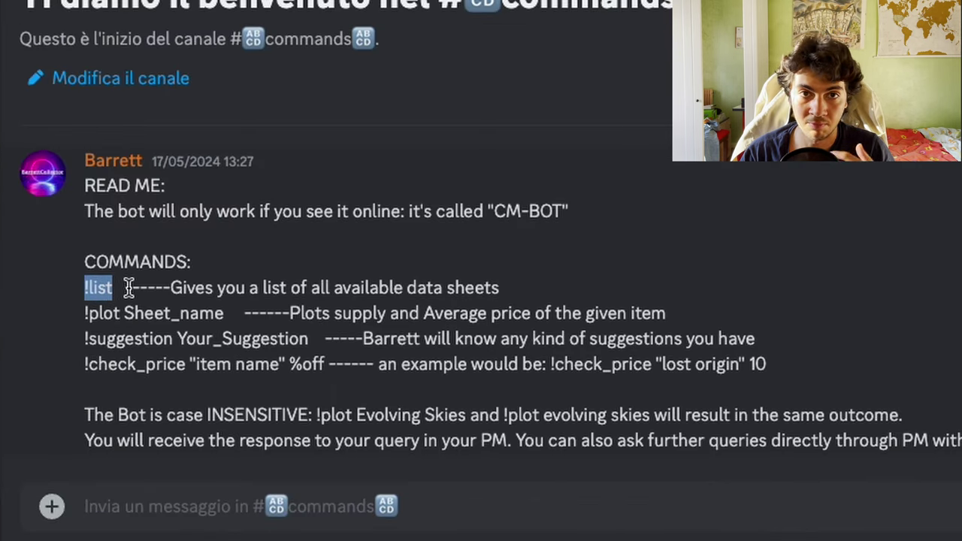
{"action": "left_click_drag", "start_coordinate": [78, 312], "coordinate": [225, 330]}
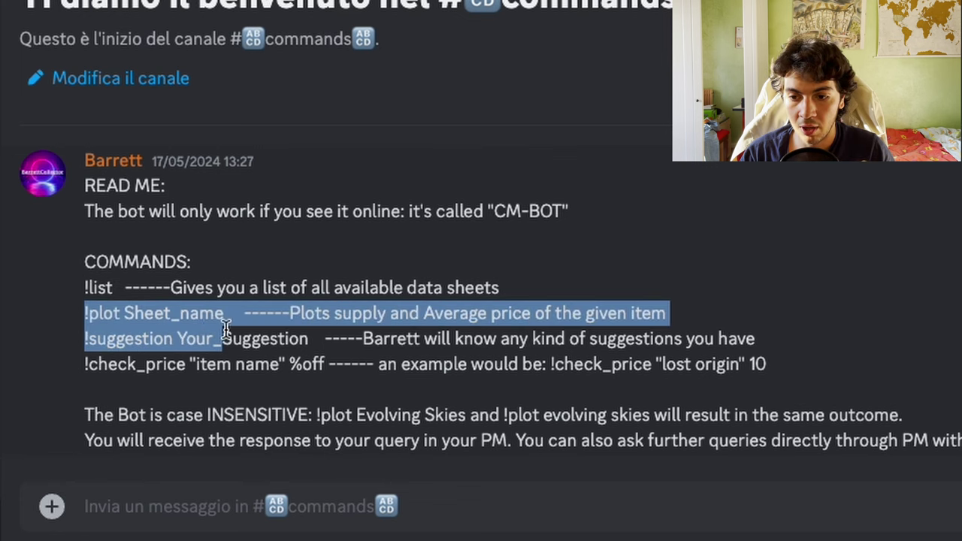
{"action": "left_click", "coordinate": [135, 338]}
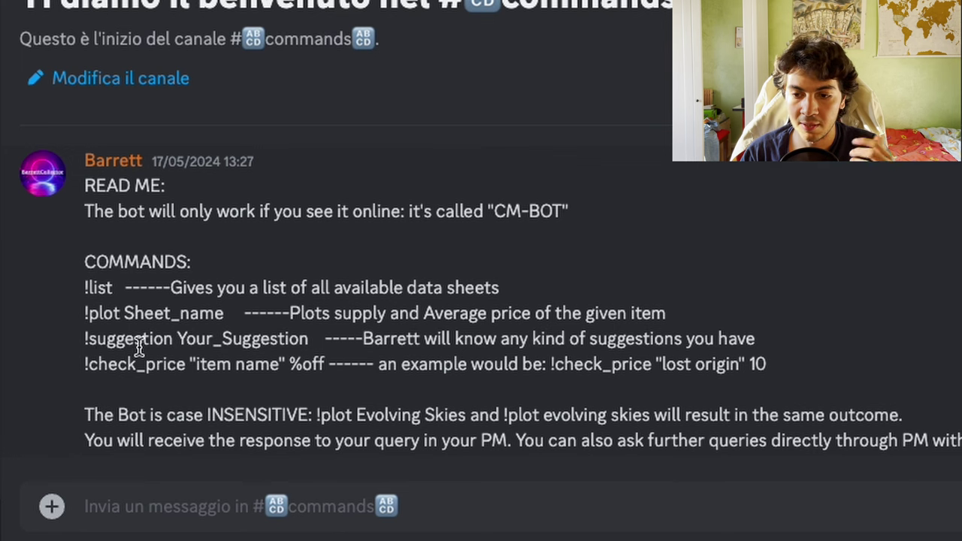
{"action": "left_click_drag", "start_coordinate": [89, 364], "coordinate": [186, 365]}
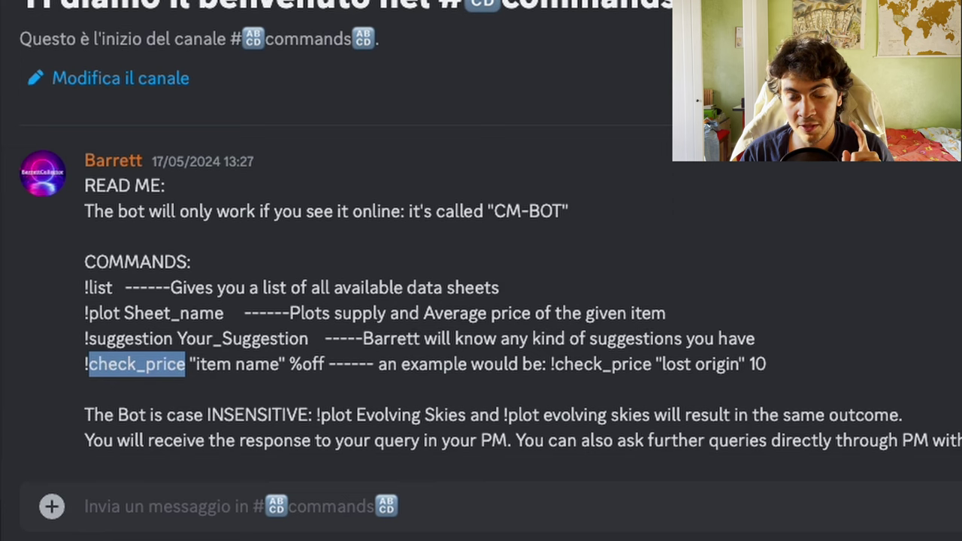
{"action": "left_click_drag", "start_coordinate": [79, 364], "coordinate": [291, 366]}
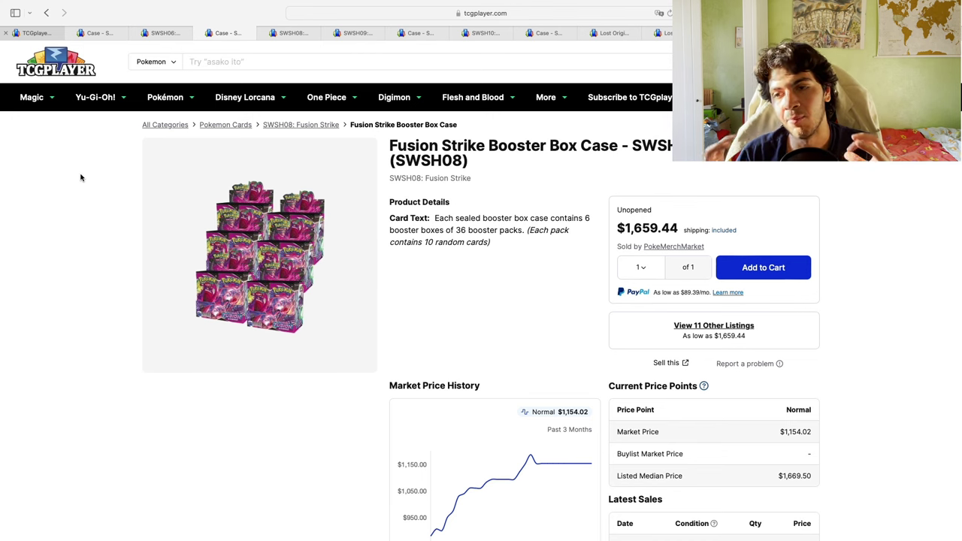
Switch to the Fusion Strike Booster Box page on TCGplayer and inspect its three-month market price history around late April
{"action": "key", "text": "ctrl+Tab"}
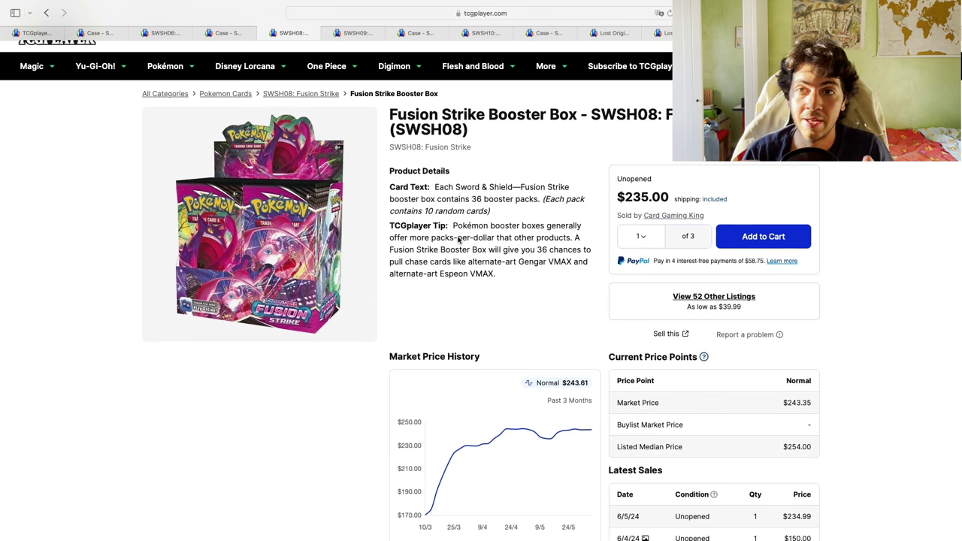
{"action": "mouse_move", "coordinate": [550, 462]}
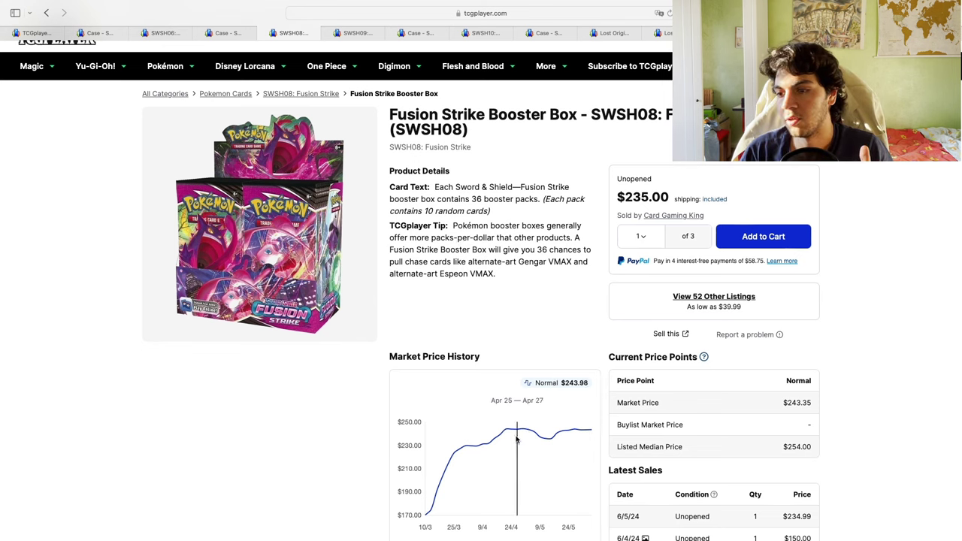